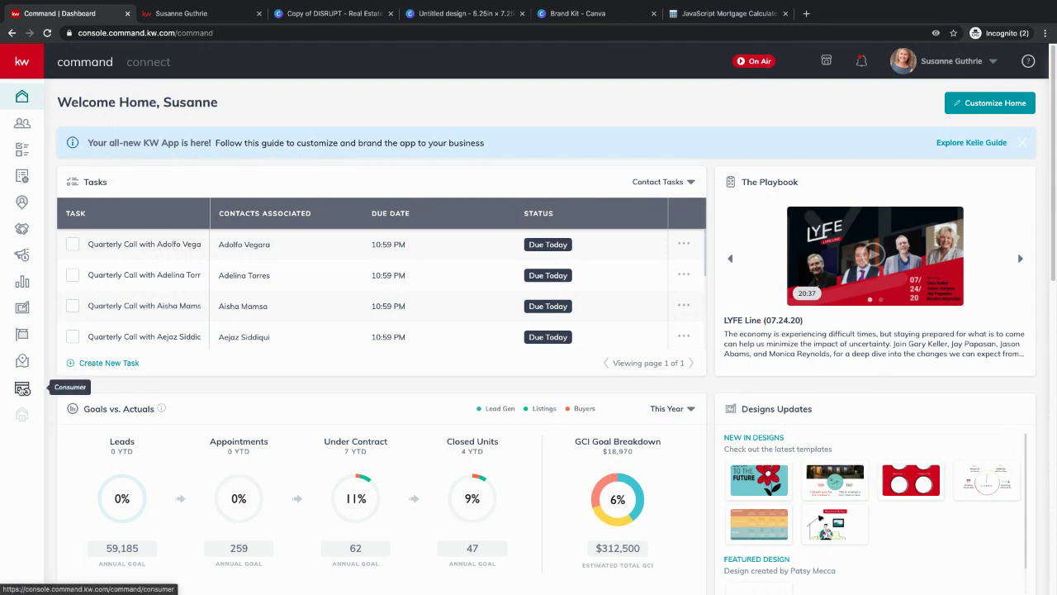
# From Consumer, create a new site page shown on the agent site.
pyautogui.click(22, 389)
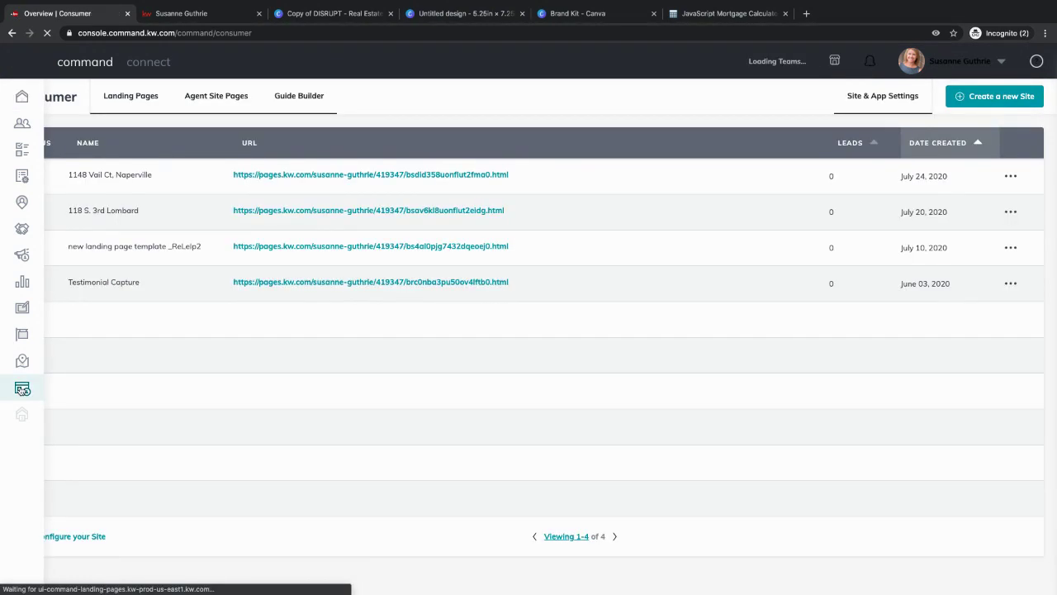
pyautogui.click(991, 97)
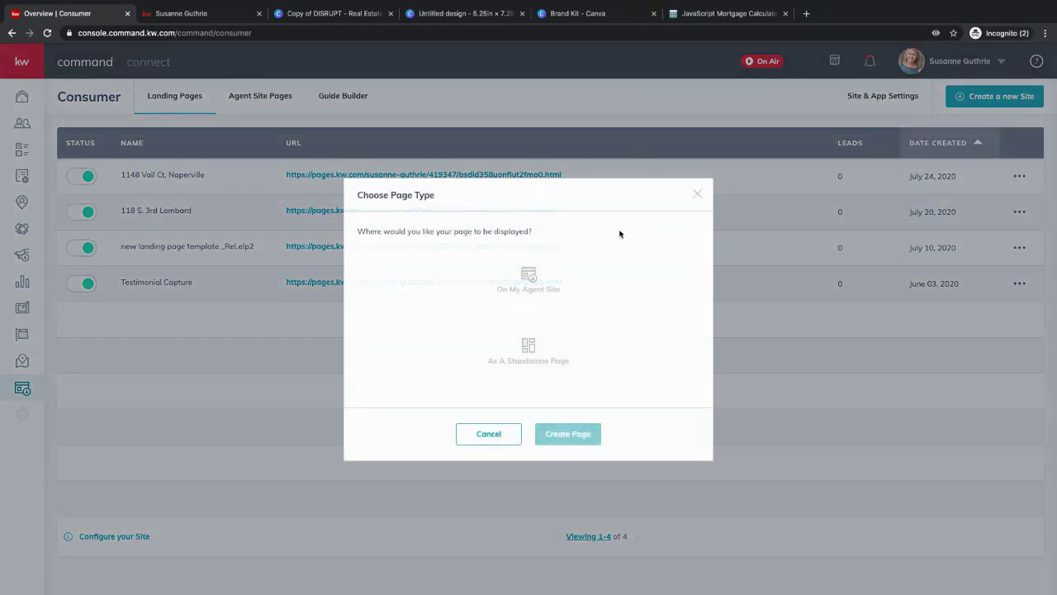
pyautogui.click(547, 269)
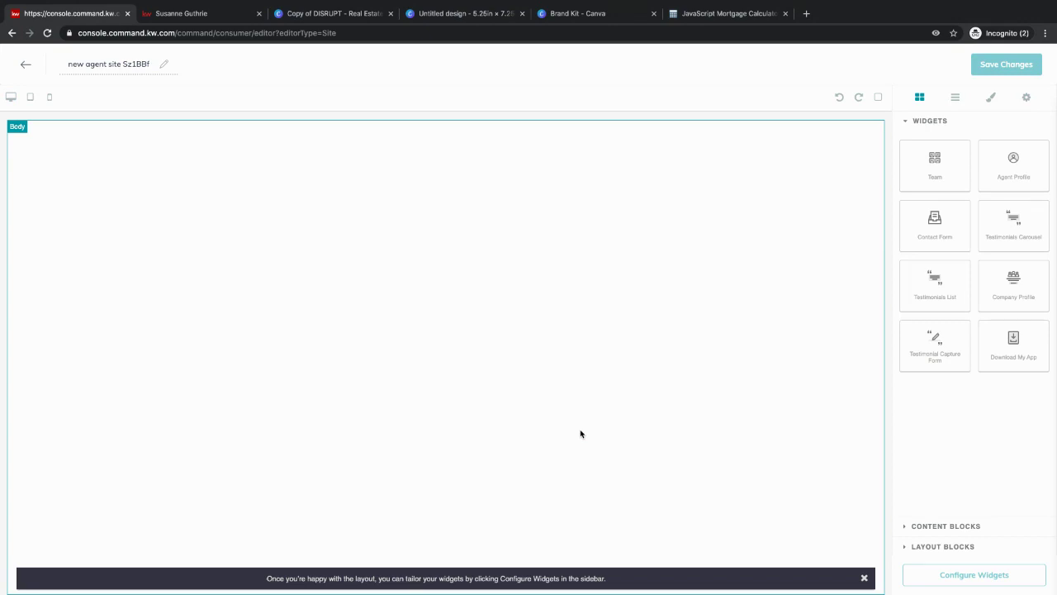
# Replace the page title with 'calc (2)'.
pyautogui.tripleClick(140, 64)
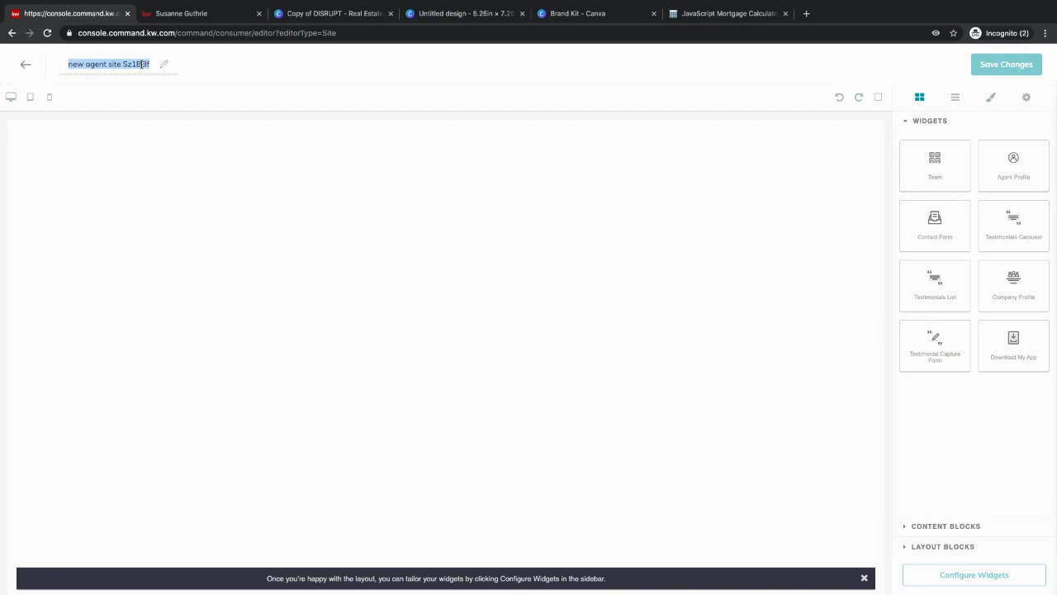
pyautogui.write('calc (2')
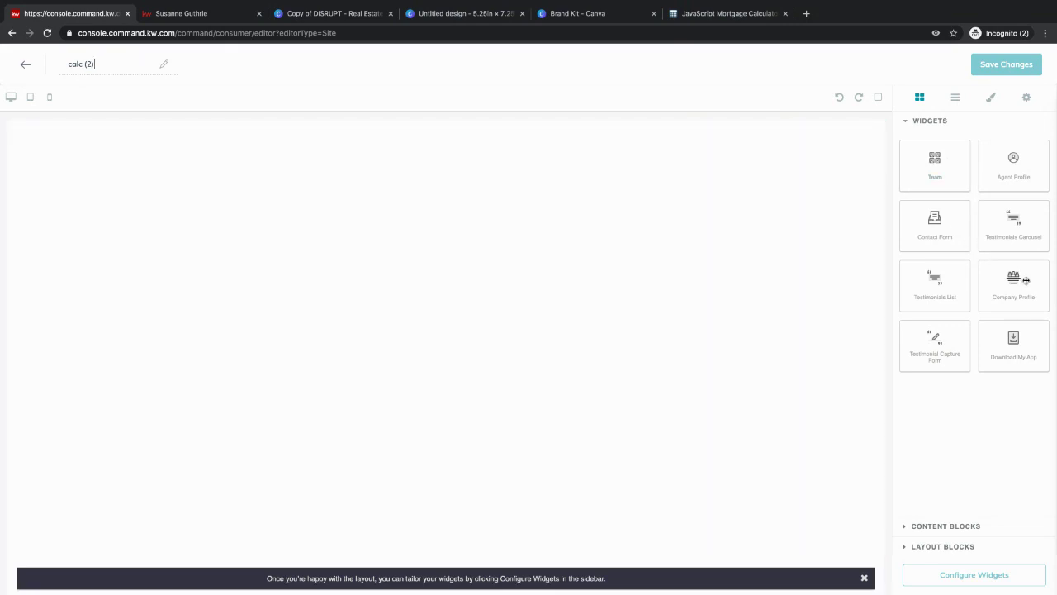
# Drop a Company Profile widget onto the blank canvas and open Configure Widgets.
pyautogui.moveTo(1025, 280)
pyautogui.mouseDown()
pyautogui.moveTo(738, 215)
pyautogui.moveTo(614, 217)
pyautogui.moveTo(442, 170)
pyautogui.mouseUp()
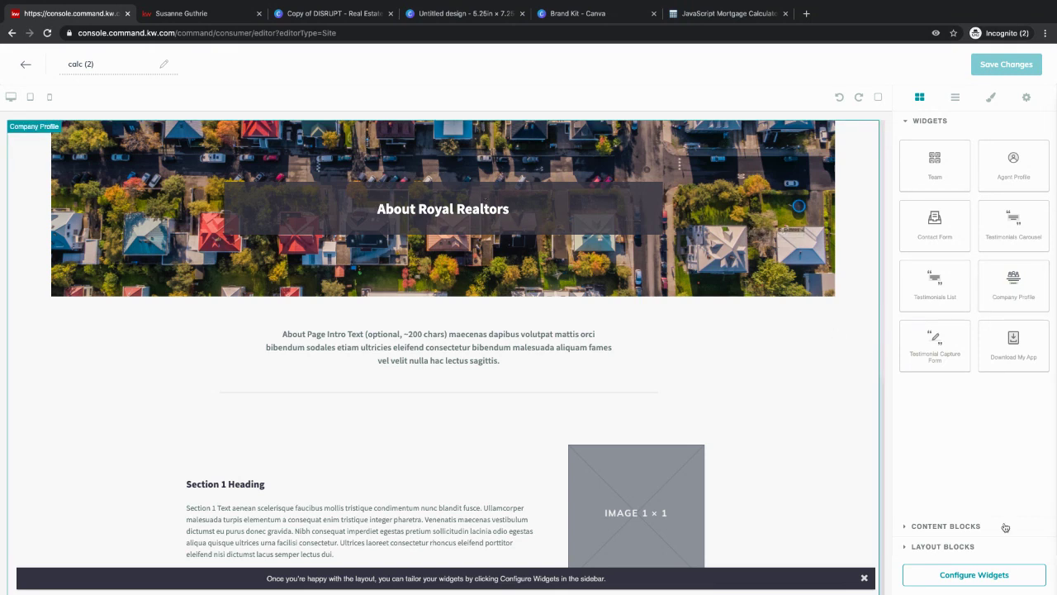
pyautogui.click(981, 575)
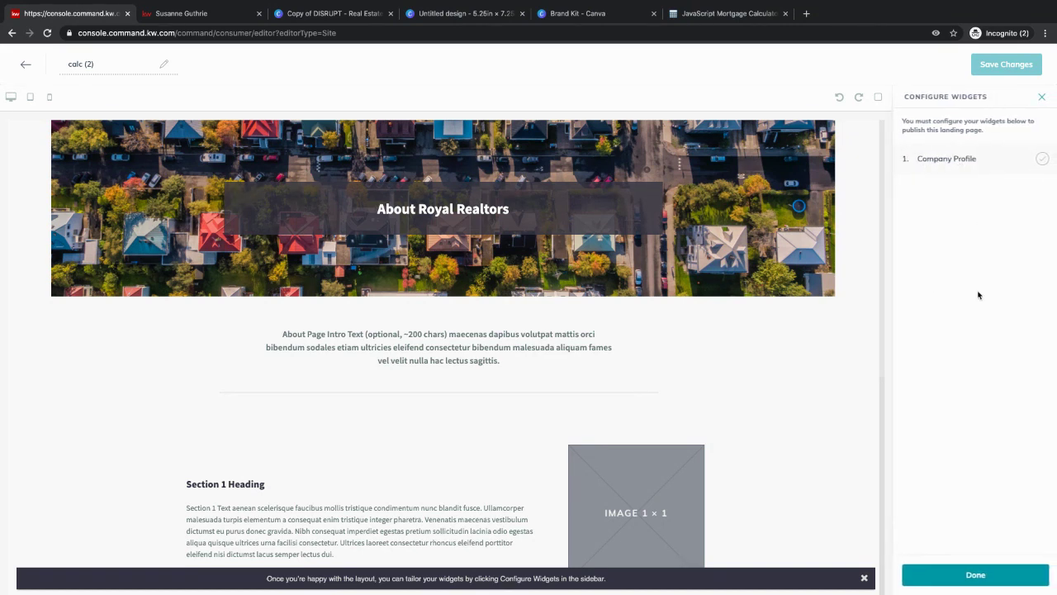
# Set the Company Profile headline to 'What Can I Afford?' and delete the intro text.
pyautogui.click(948, 160)
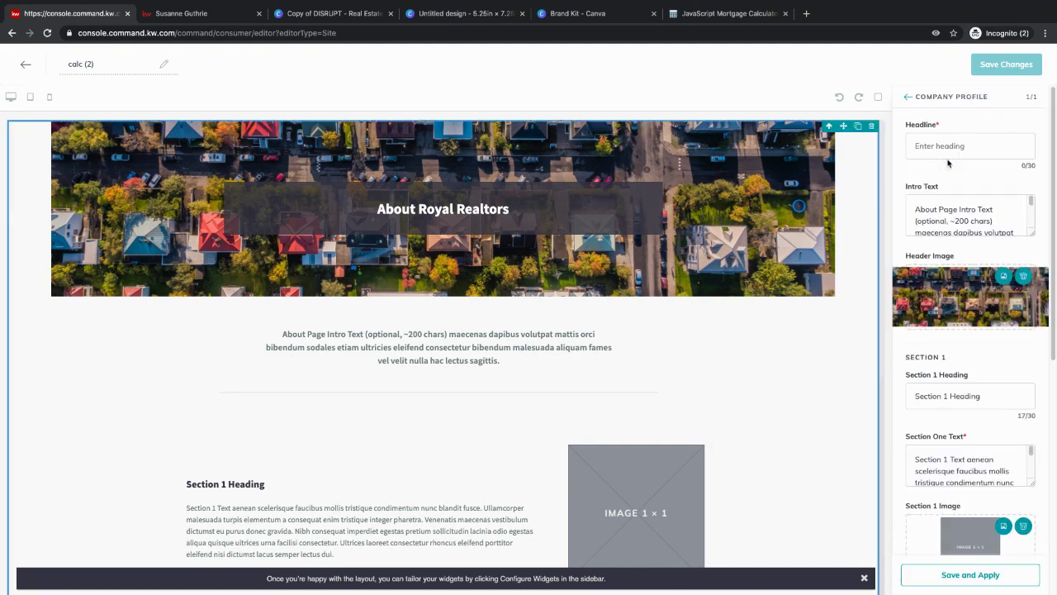
pyautogui.click(950, 148)
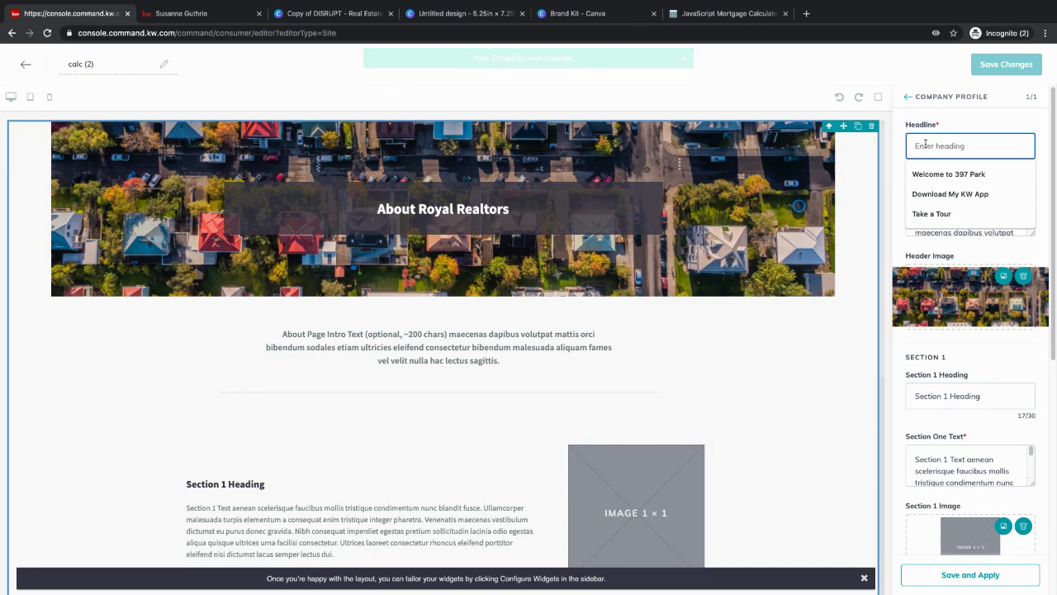
pyautogui.write('What ')
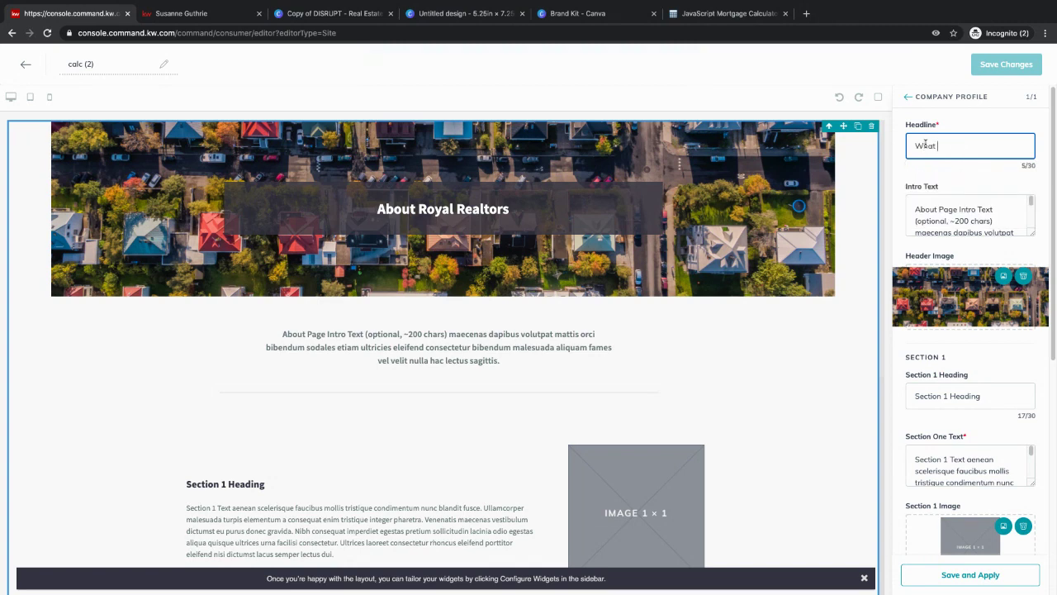
pyautogui.write('Can I A')
pyautogui.write('fford?')
pyautogui.tripleClick(952, 203)
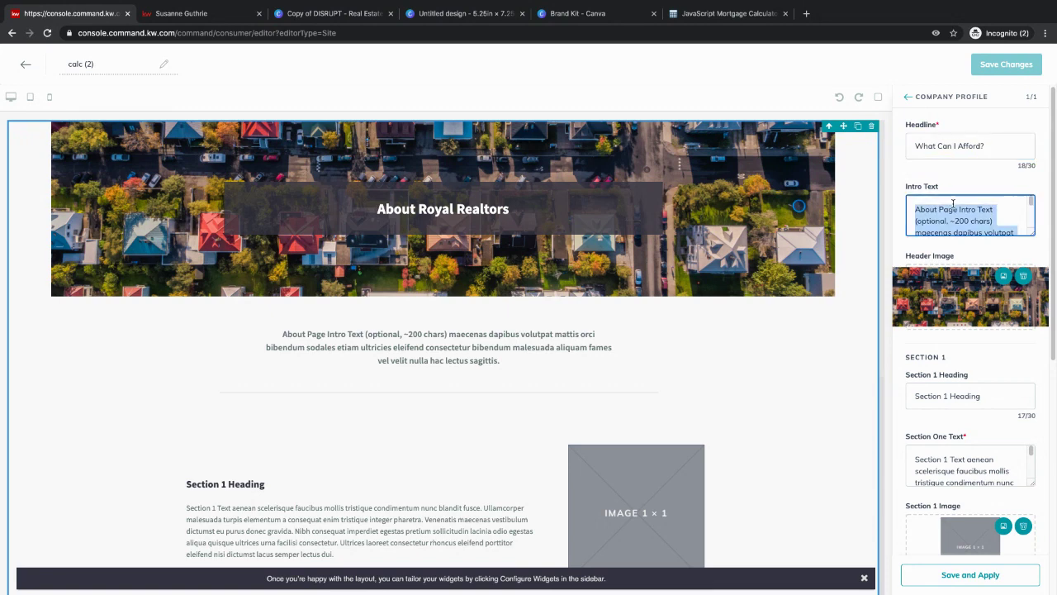
pyautogui.press('BackSpace')
# Remove the header image and clear the Section 1 heading, text and image.
pyautogui.click(1023, 277)
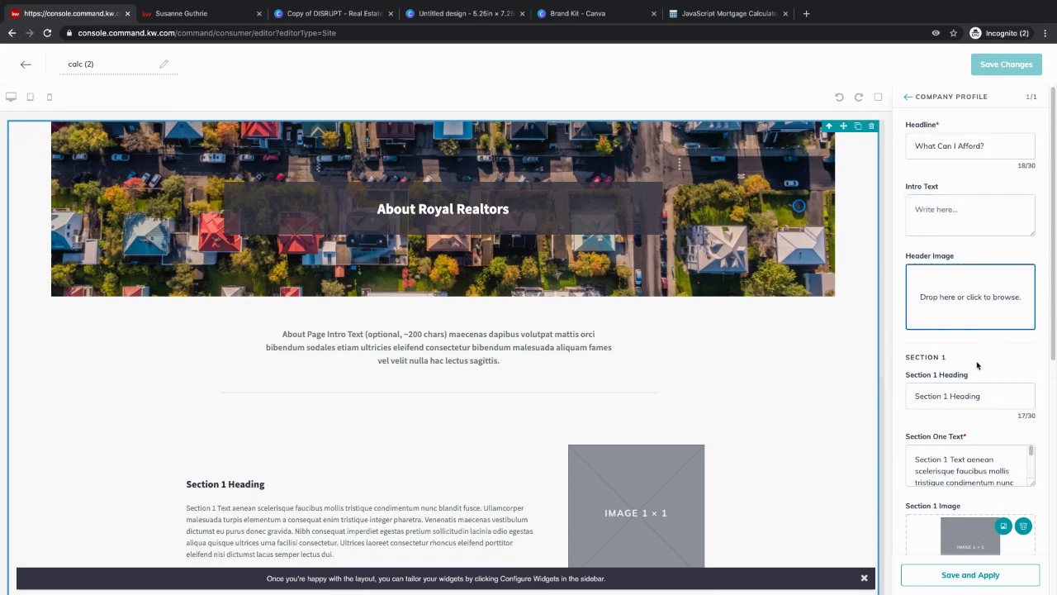
pyautogui.doubleClick(975, 397)
pyautogui.click(975, 396)
pyautogui.tripleClick(976, 396)
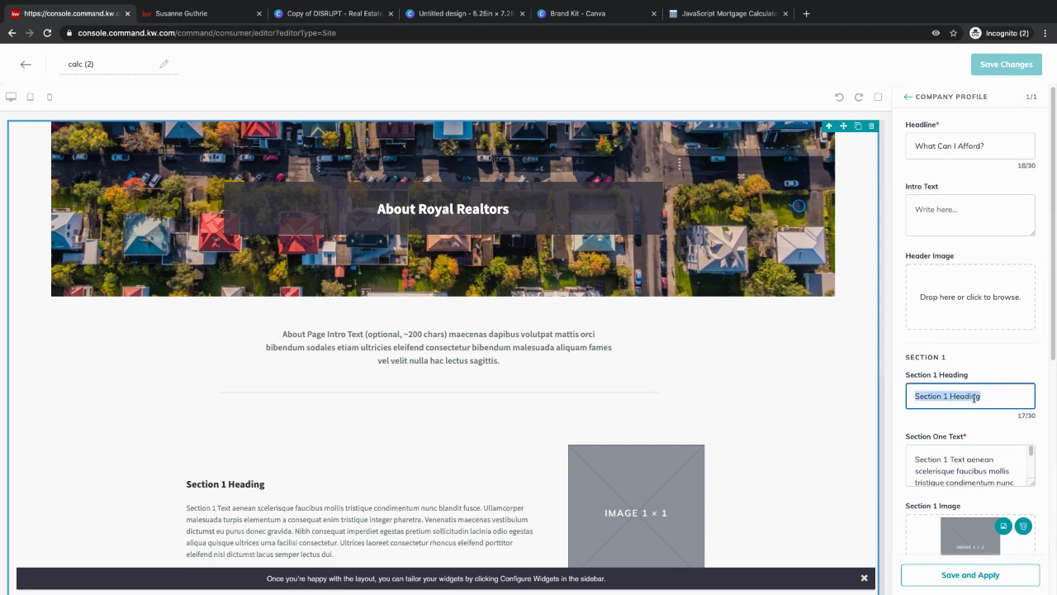
pyautogui.press('BackSpace')
pyautogui.tripleClick(958, 471)
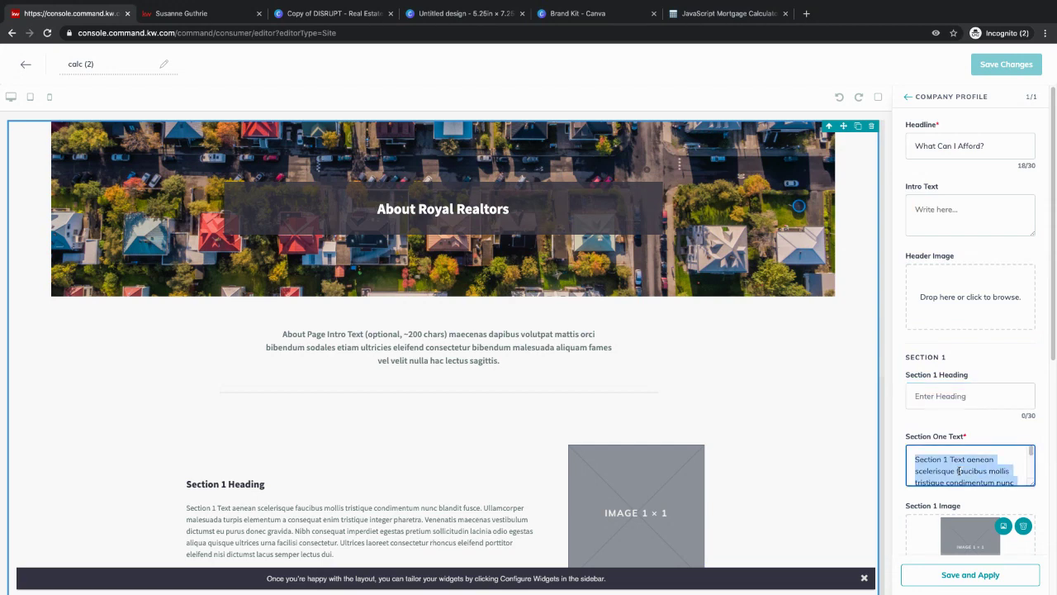
pyautogui.press('BackSpace')
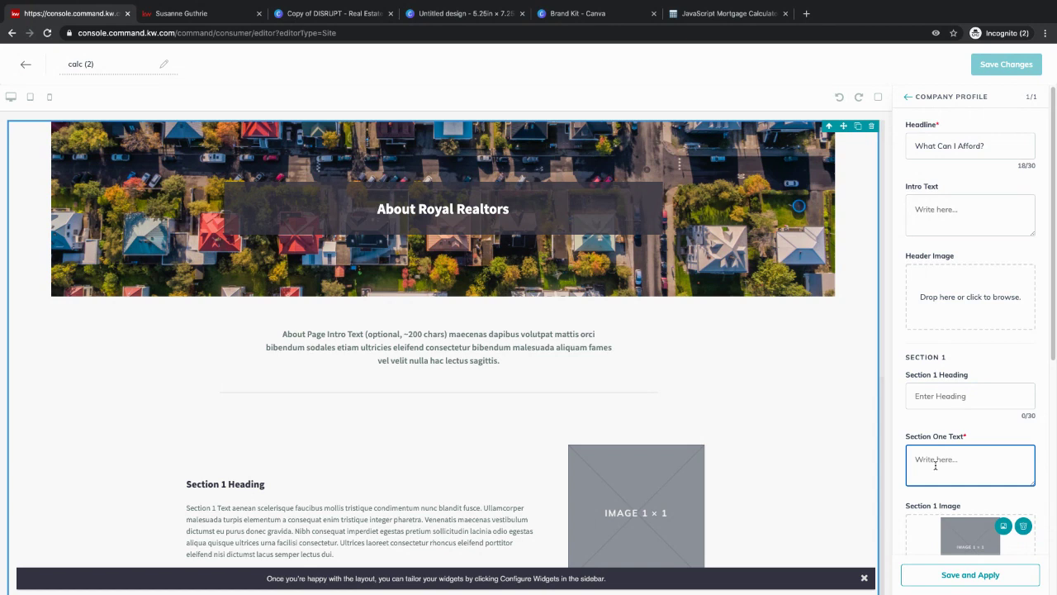
pyautogui.click(929, 459)
pyautogui.scroll(-3, 973, 425)
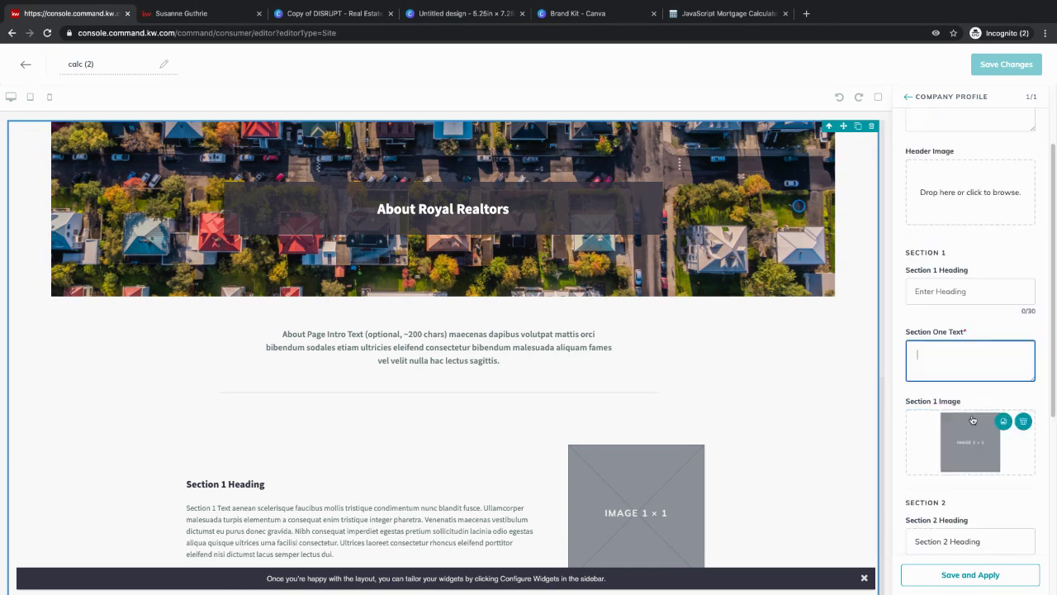
pyautogui.click(1022, 410)
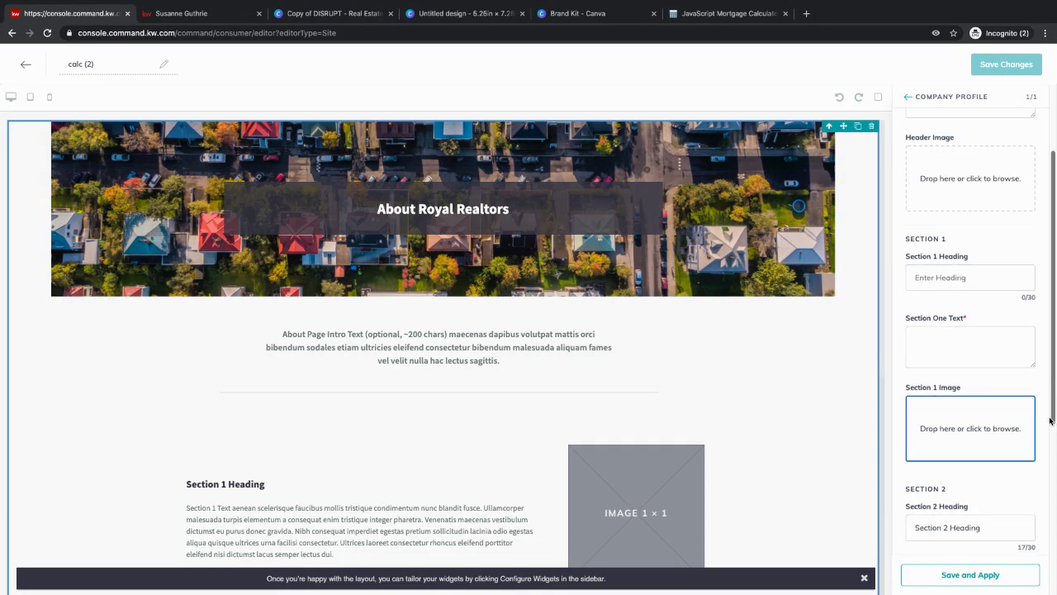
# Clear the Section 2 heading, text and image.
pyautogui.scroll(-3, 1024, 397)
pyautogui.doubleClick(1008, 377)
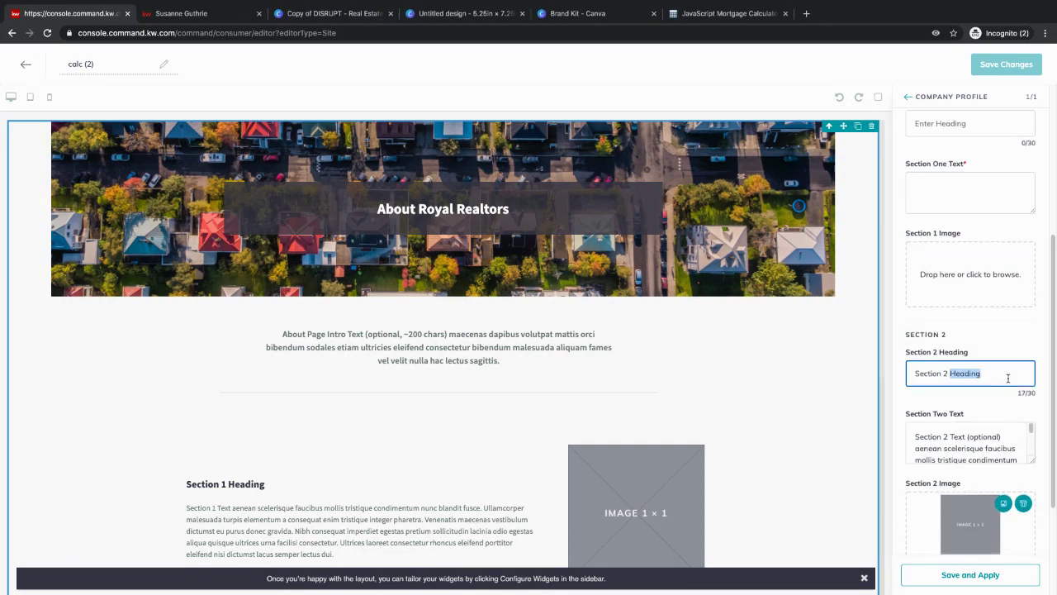
pyautogui.click(1008, 378)
pyautogui.press('BackSpace')
pyautogui.click(1002, 431)
pyautogui.hotkey('ctrl', 'a')
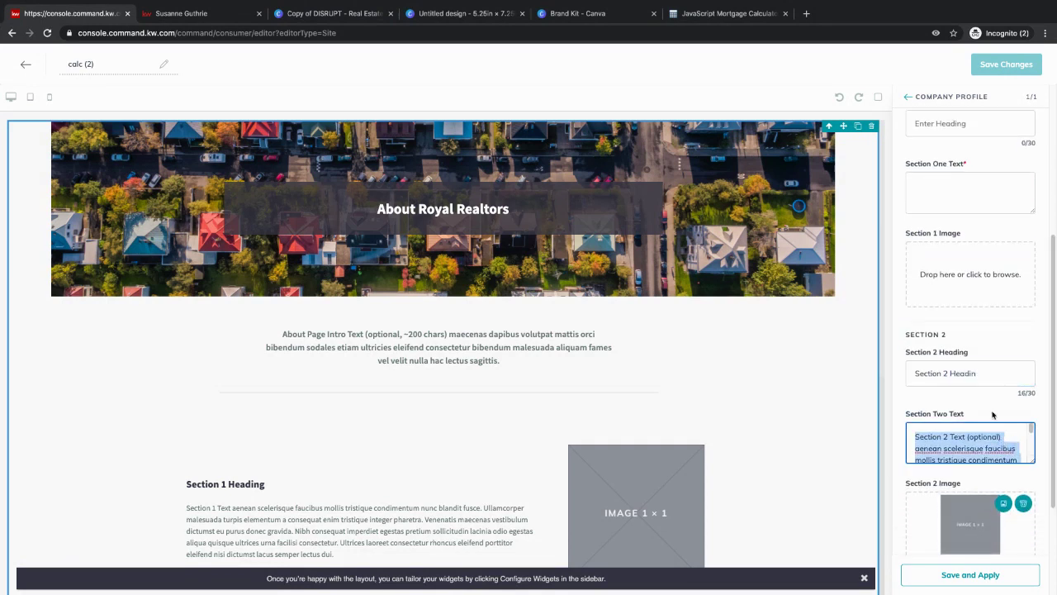
pyautogui.press('BackSpace')
pyautogui.click(973, 375)
pyautogui.hotkey('ctrl', 'a')
pyautogui.press('BackSpace')
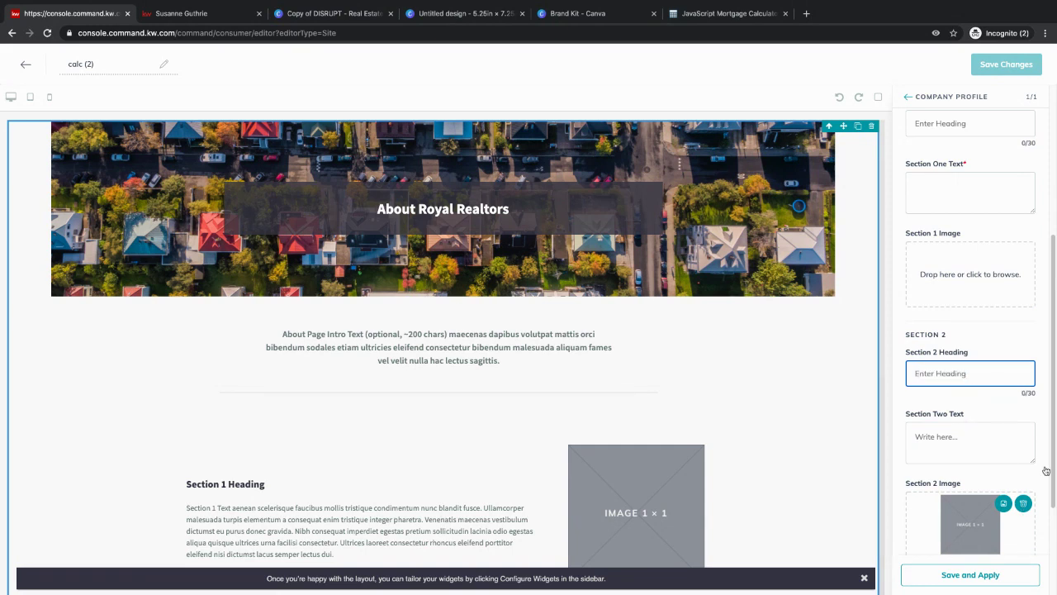
pyautogui.click(1023, 503)
# Clear the footer heading and footer text.
pyautogui.scroll(-3, 999, 463)
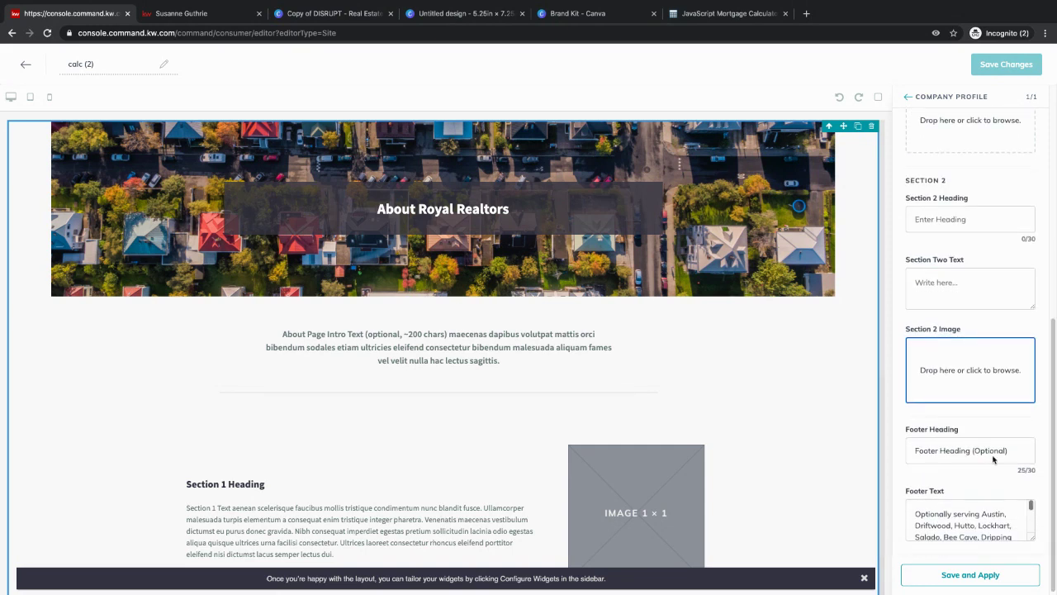
pyautogui.click(994, 457)
pyautogui.hotkey('ctrl', 'a')
pyautogui.press('BackSpace')
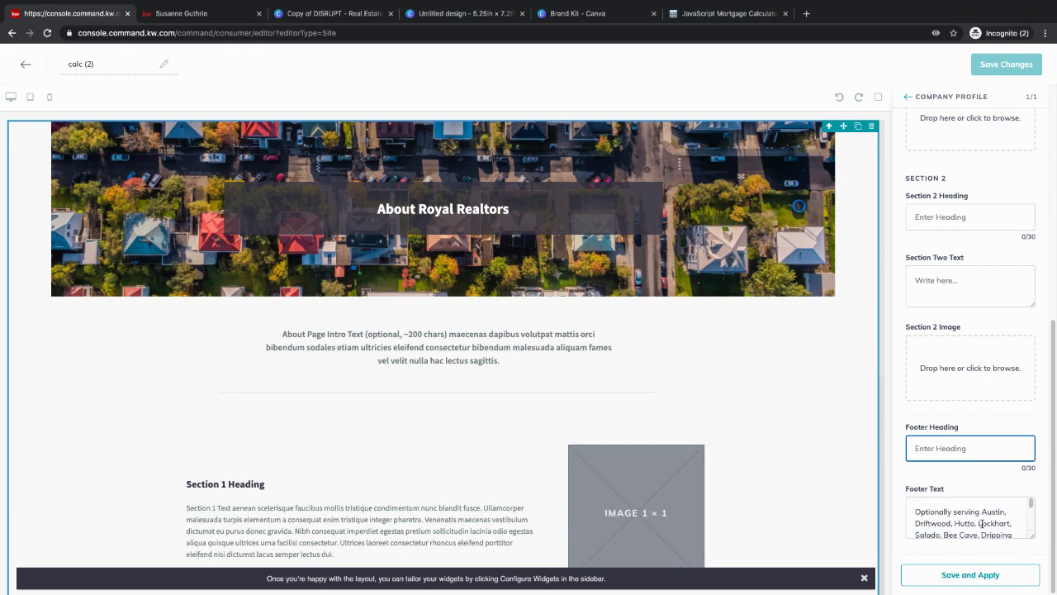
pyautogui.click(980, 523)
pyautogui.hotkey('ctrl', 'a')
pyautogui.press('BackSpace')
pyautogui.click(931, 446)
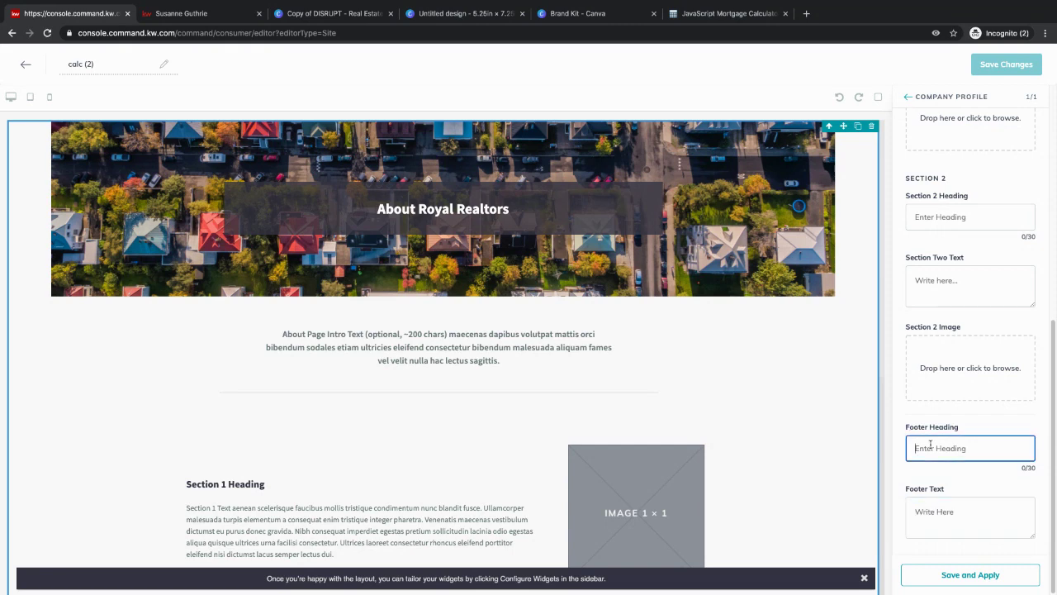
# Enter footer text 'Proudly Serving Lombard & the surrounding towns for 15 years.'.
pyautogui.click(927, 510)
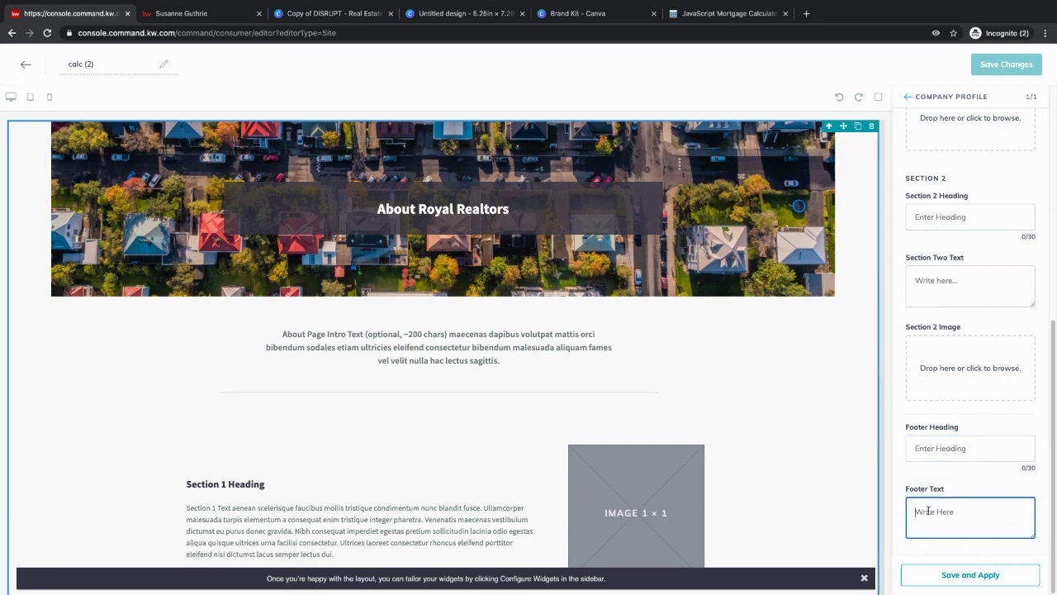
pyautogui.write('Proudly')
pyautogui.write(' Servi')
pyautogui.write('ng Lomb')
pyautogui.write('ard & the s')
pyautogui.write('urrounding towns.')
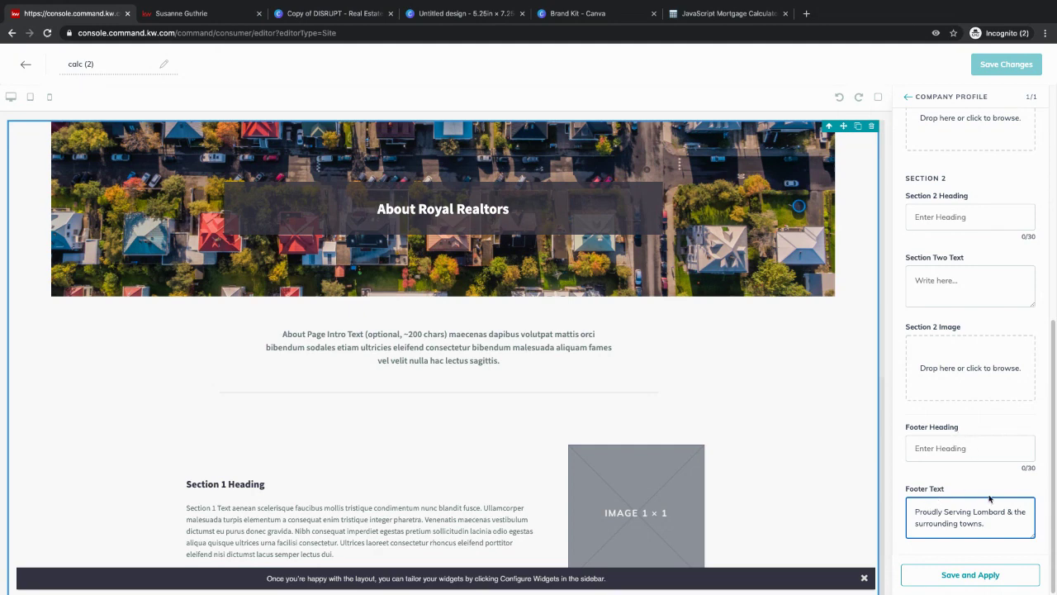
pyautogui.write('15')
pyautogui.write(' t.')
pyautogui.write('years')
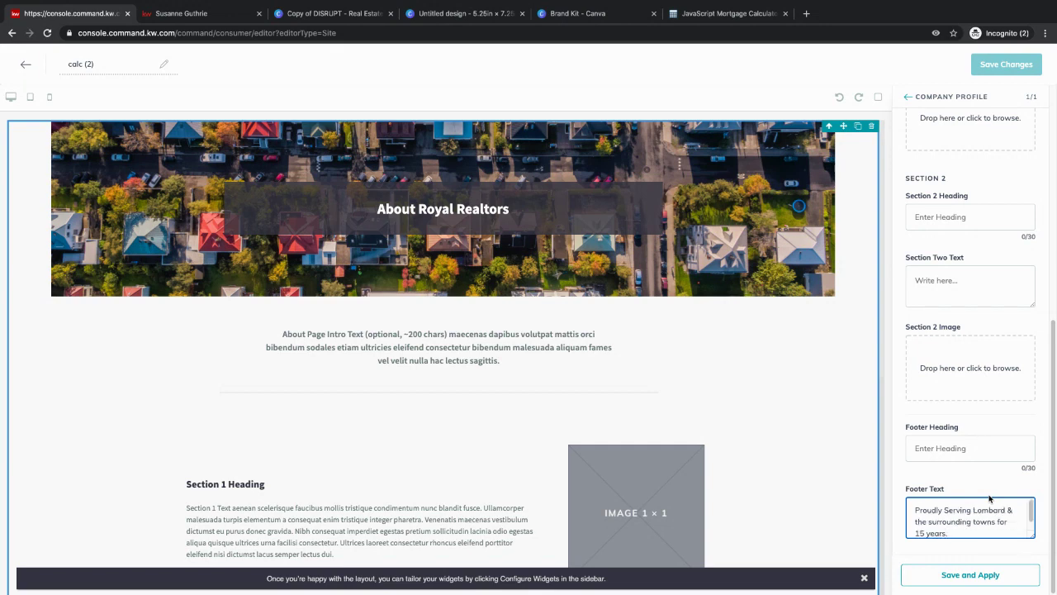
# Switch to the browser tab and load the mortgagecalculator.org home page.
pyautogui.click(700, 15)
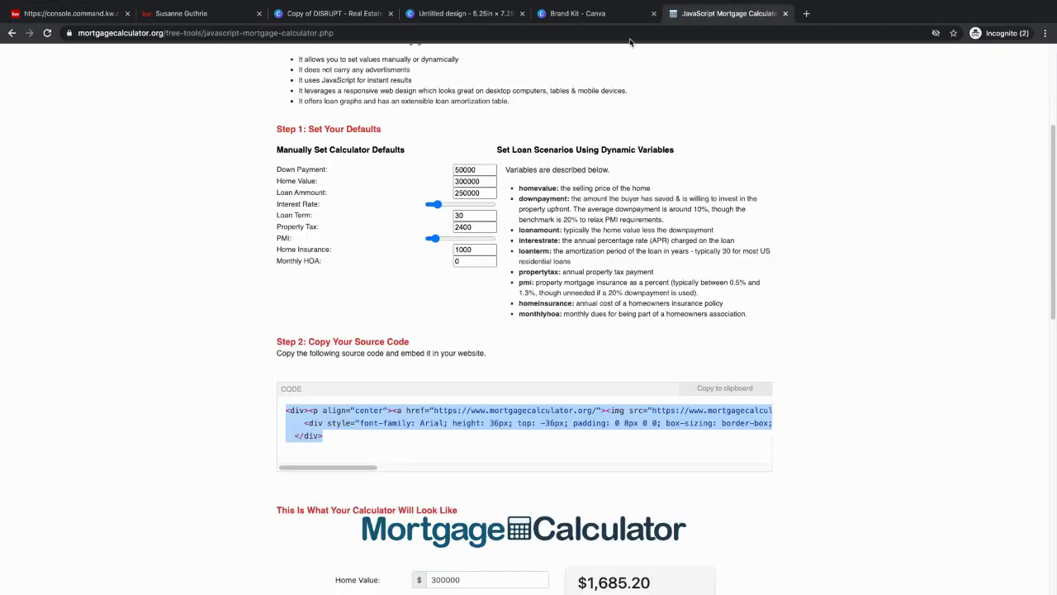
pyautogui.click(605, 34)
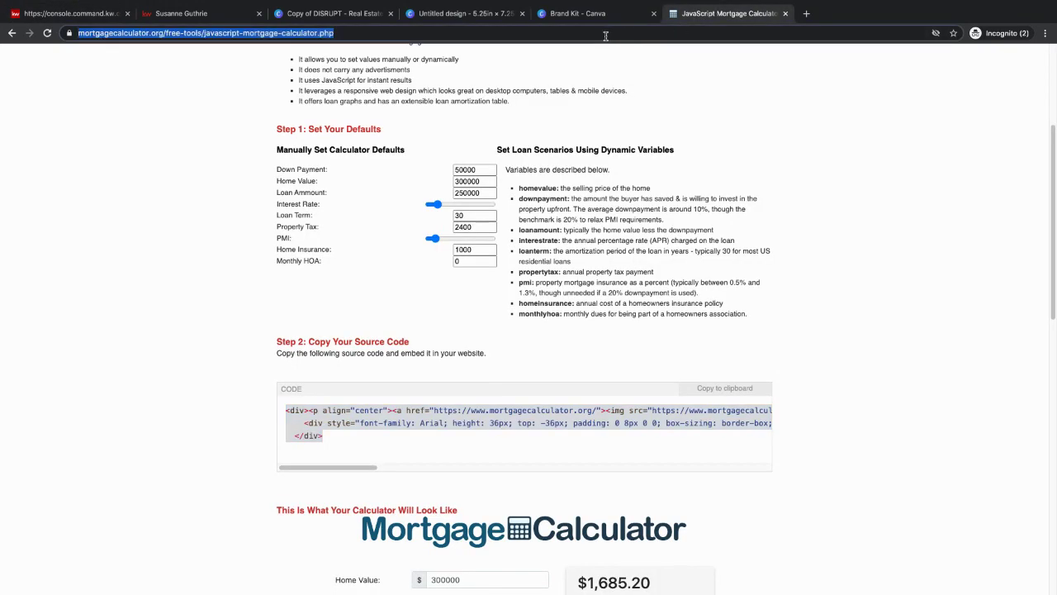
pyautogui.click(370, 31)
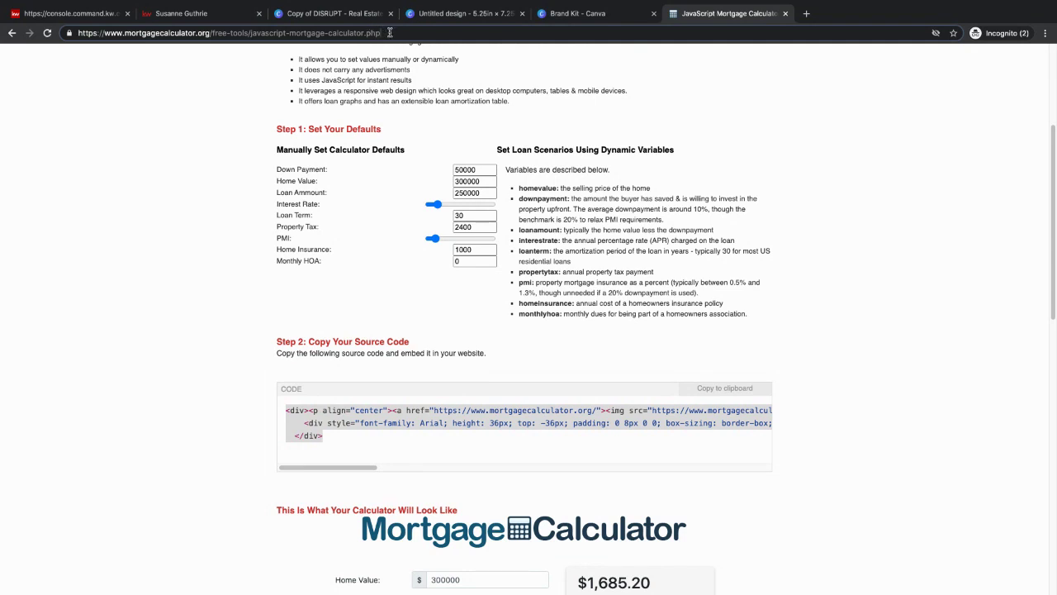
pyautogui.moveTo(389, 33)
pyautogui.mouseDown()
pyautogui.moveTo(324, 34)
pyautogui.moveTo(284, 53)
pyautogui.moveTo(213, 36)
pyautogui.mouseUp()
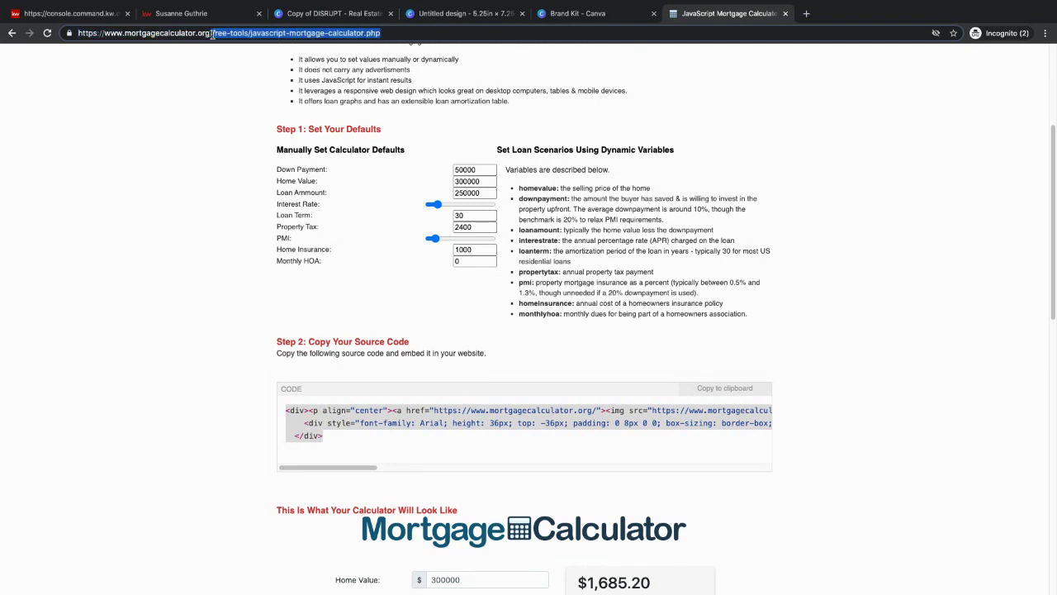
pyautogui.press('BackSpace')
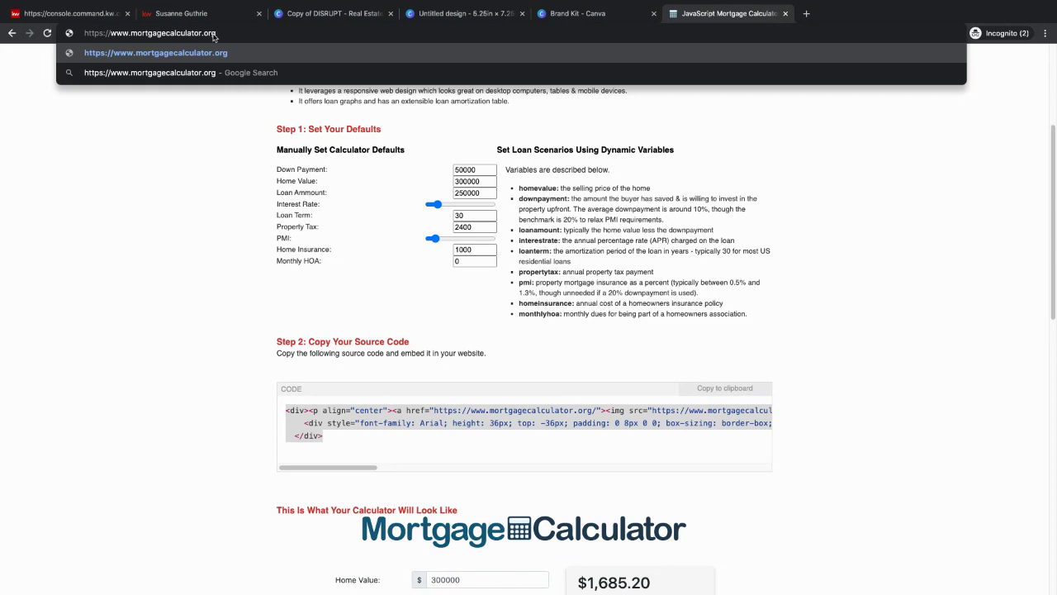
pyautogui.press('Return')
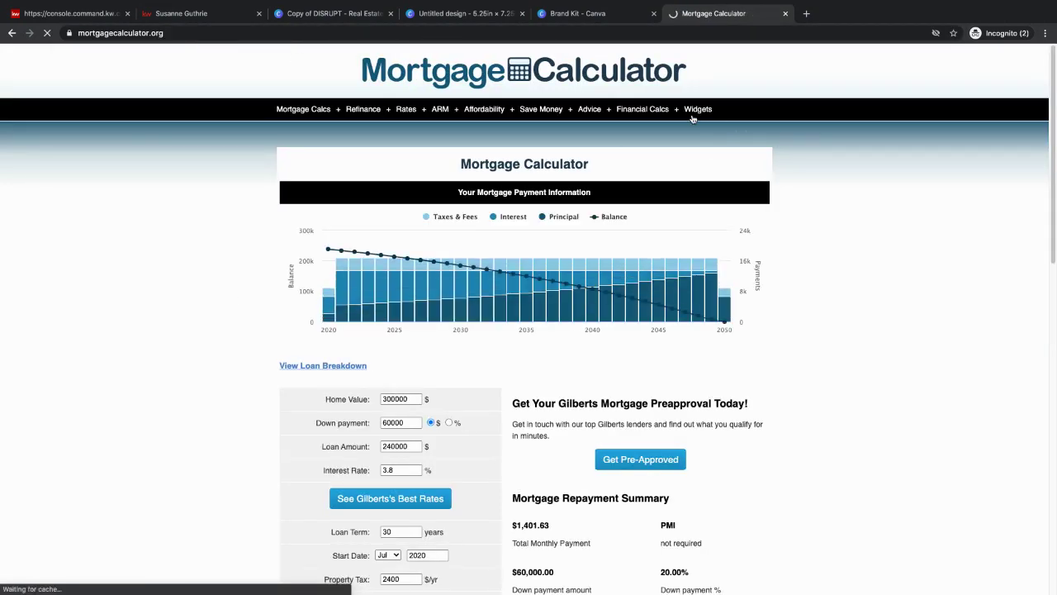
pyautogui.moveTo(697, 109)
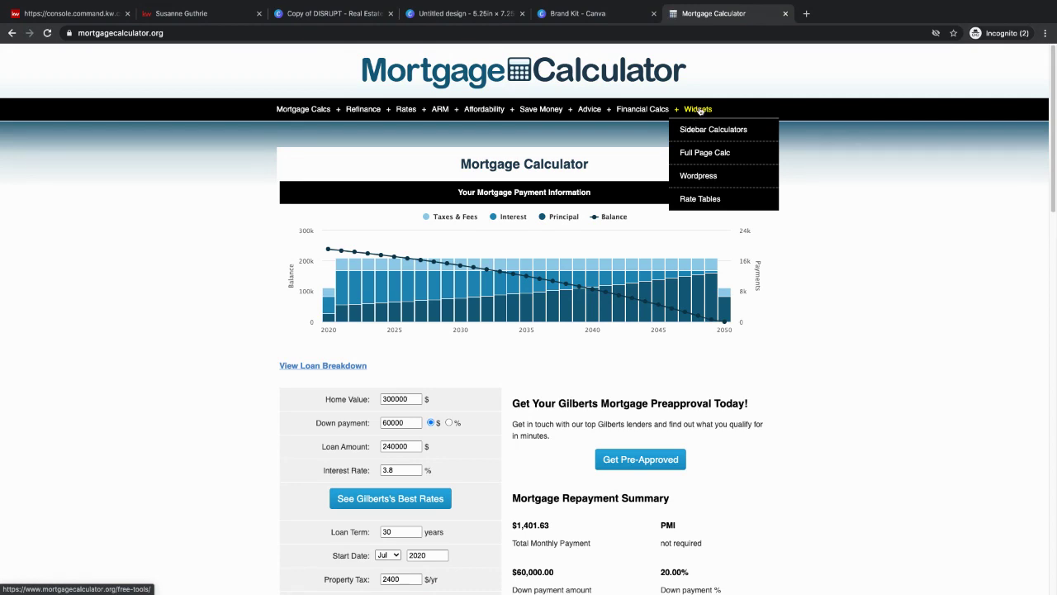
# Open the Full Page Calc widget page and copy its embed code.
pyautogui.click(705, 154)
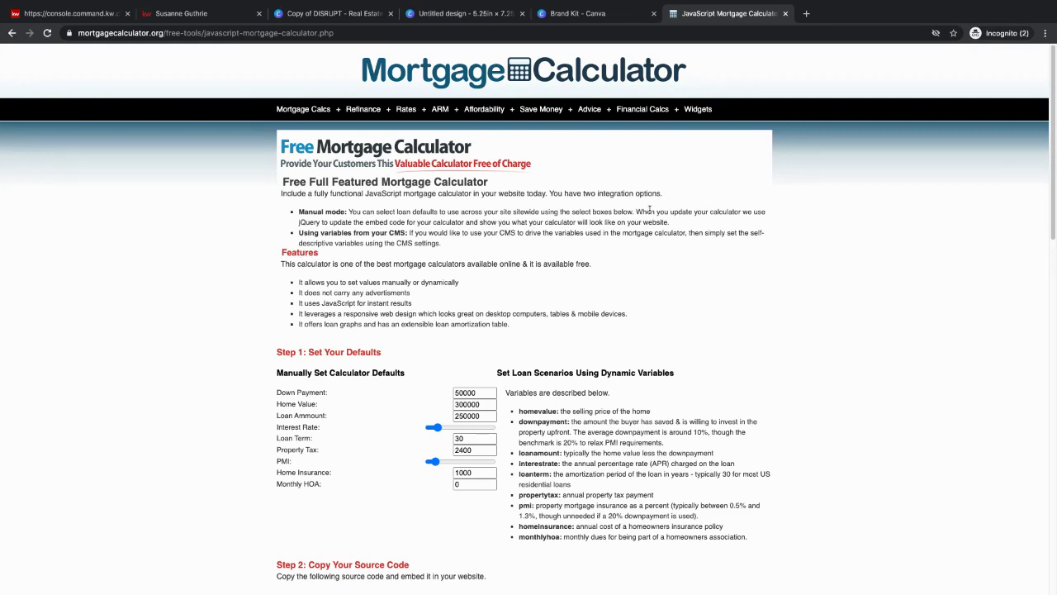
pyautogui.scroll(-1, 649, 209)
pyautogui.scroll(-1, 649, 211)
pyautogui.scroll(-1, 650, 213)
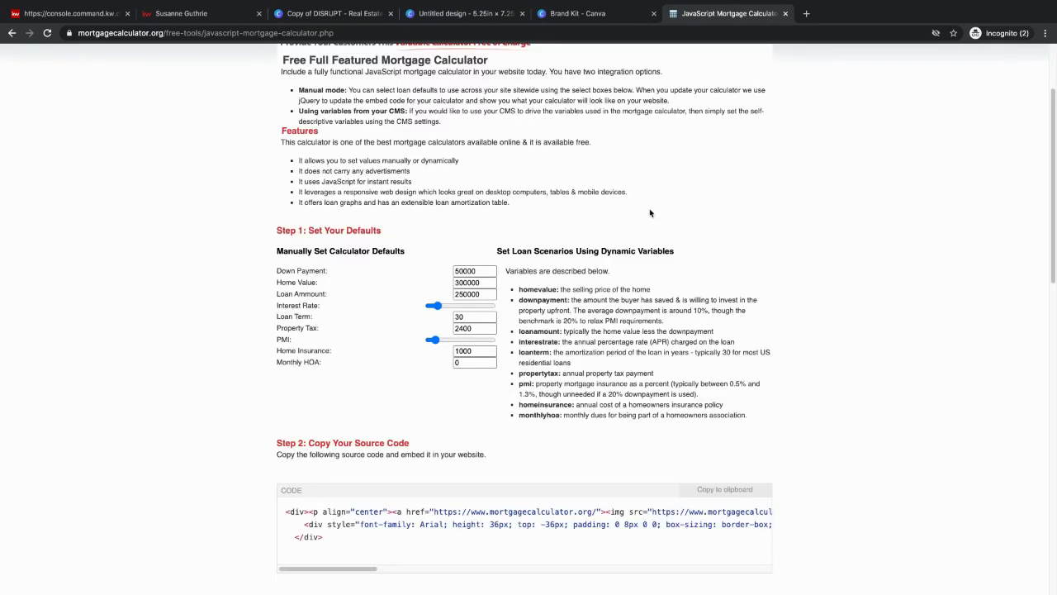
pyautogui.scroll(-1, 650, 213)
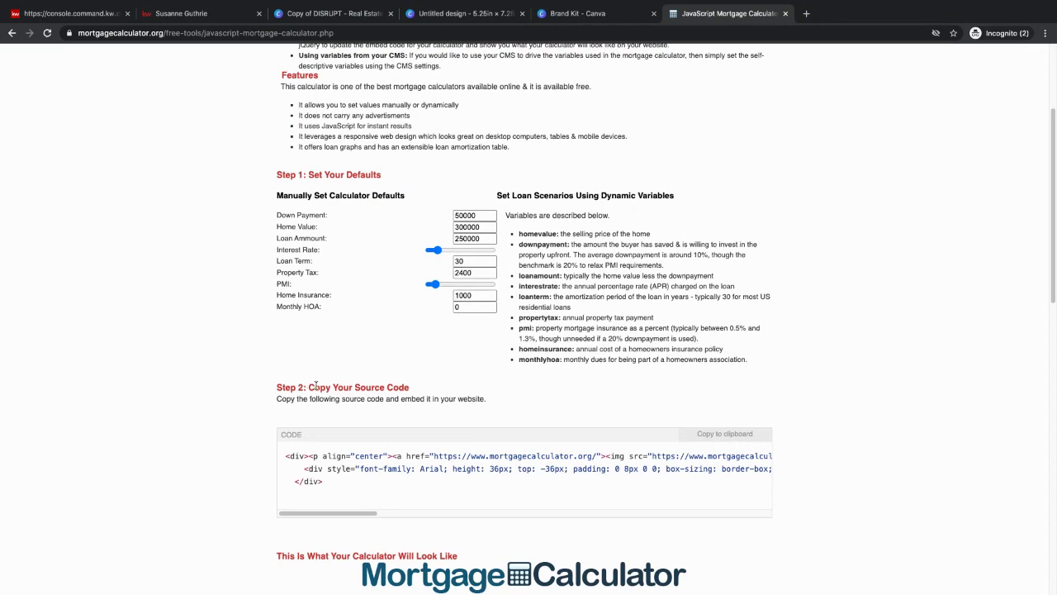
pyautogui.moveTo(336, 487); pyautogui.dragTo(285, 459)
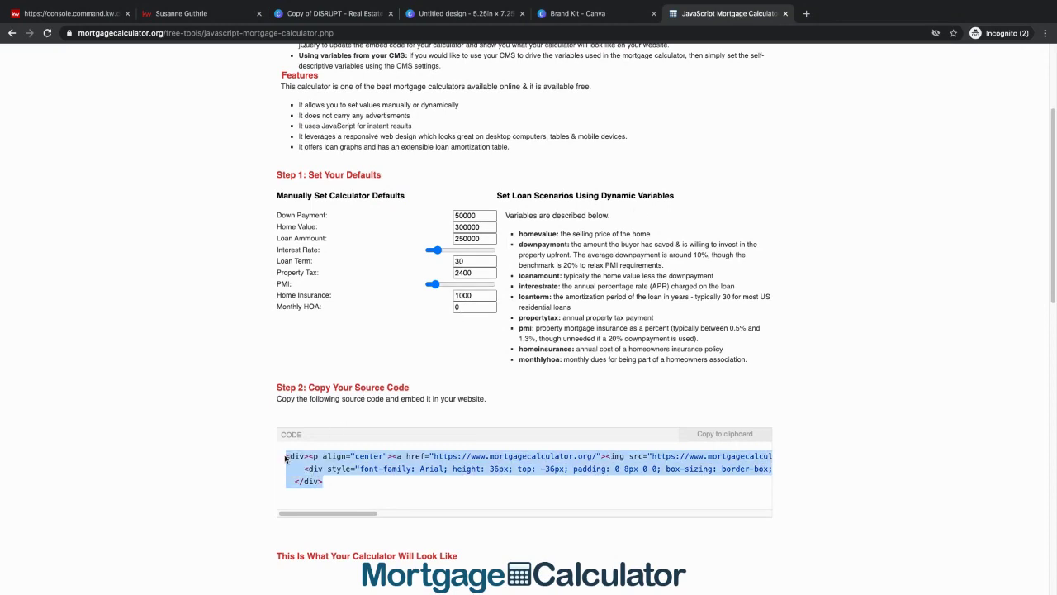
pyautogui.rightClick(327, 457)
pyautogui.click(346, 481)
# Scroll through the full-page calculator preview to review its layout.
pyautogui.scroll(-3, 471, 384)
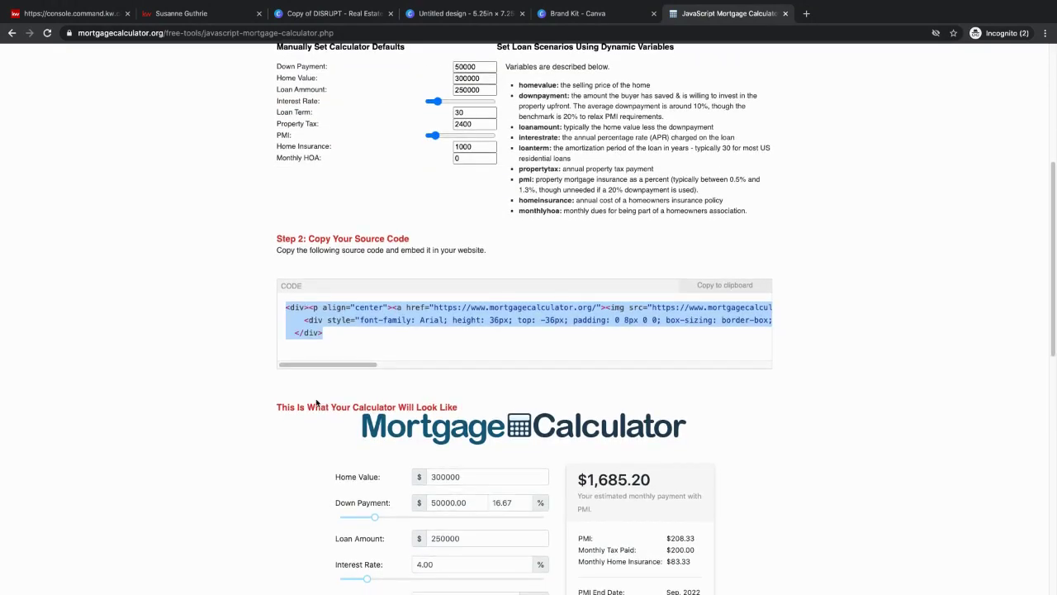
pyautogui.scroll(-1, 316, 402)
pyautogui.scroll(-1, 316, 402)
pyautogui.scroll(-1, 317, 402)
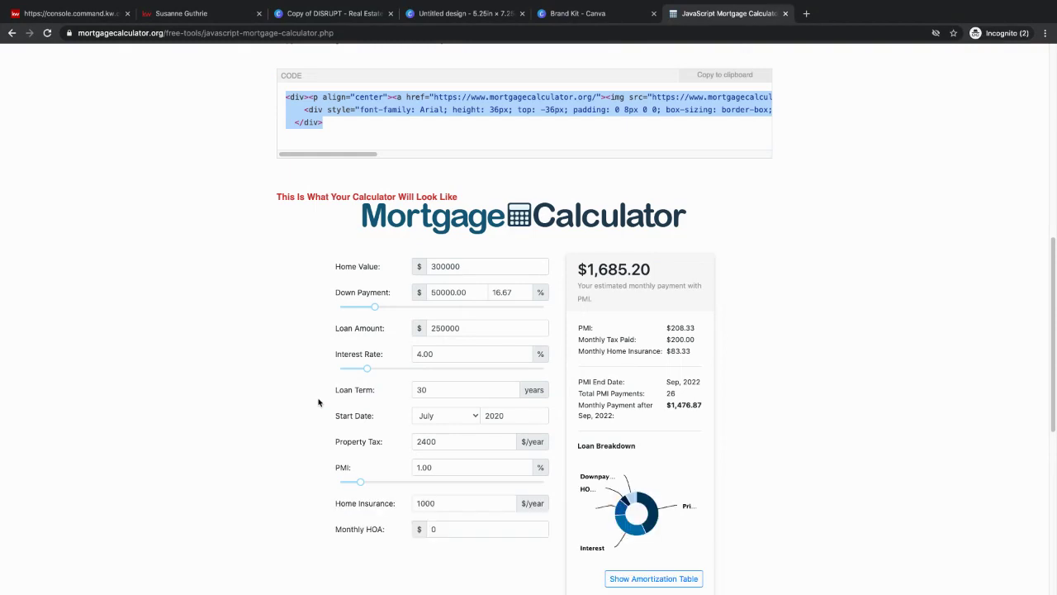
pyautogui.scroll(-1, 318, 402)
pyautogui.scroll(-1, 318, 403)
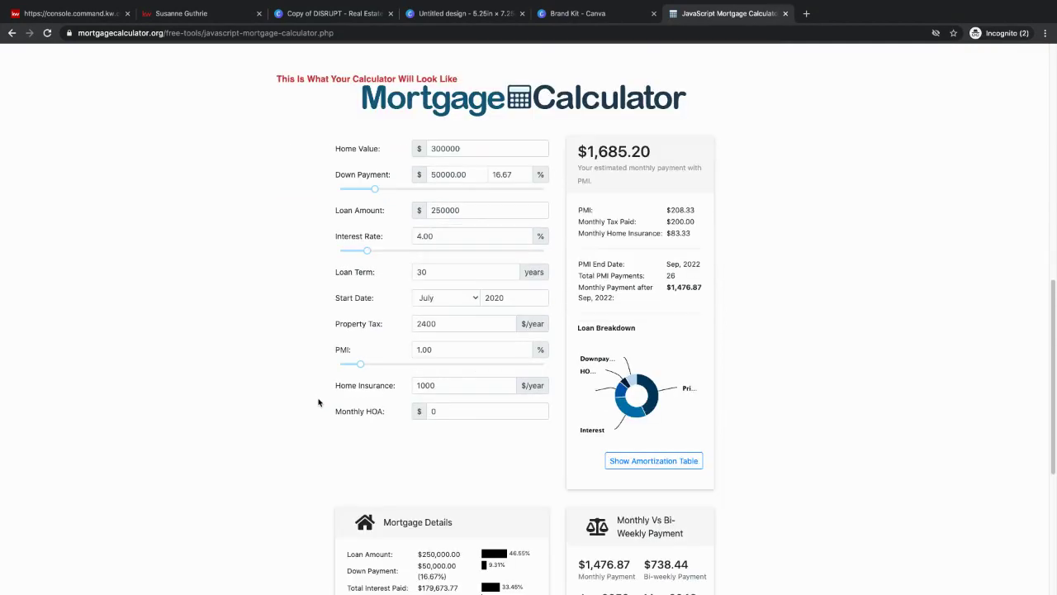
pyautogui.scroll(-1, 318, 402)
pyautogui.scroll(-1, 318, 402)
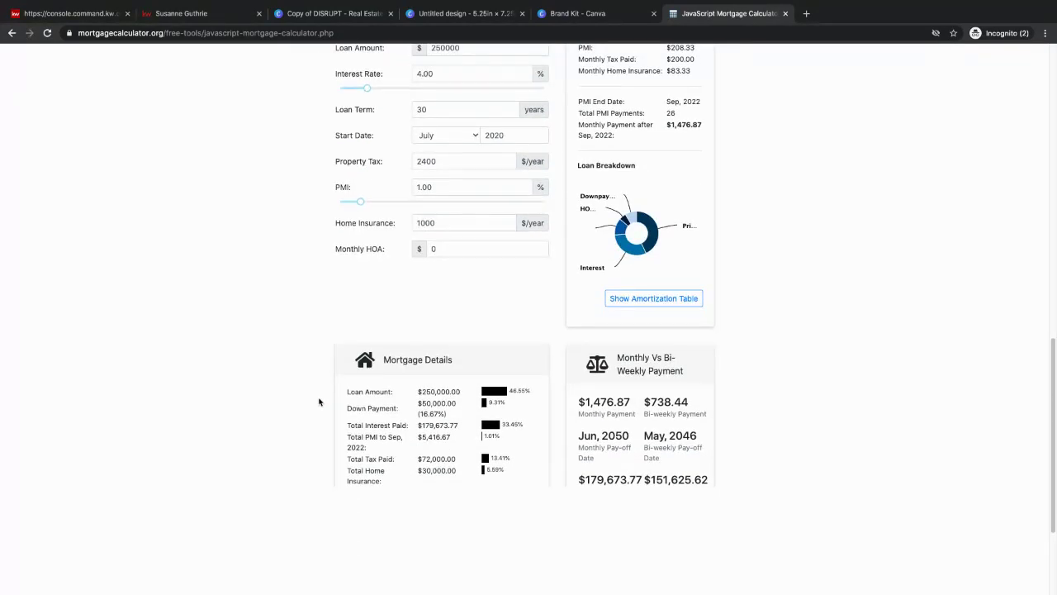
pyautogui.scroll(1, 318, 402)
pyautogui.scroll(-2, 319, 402)
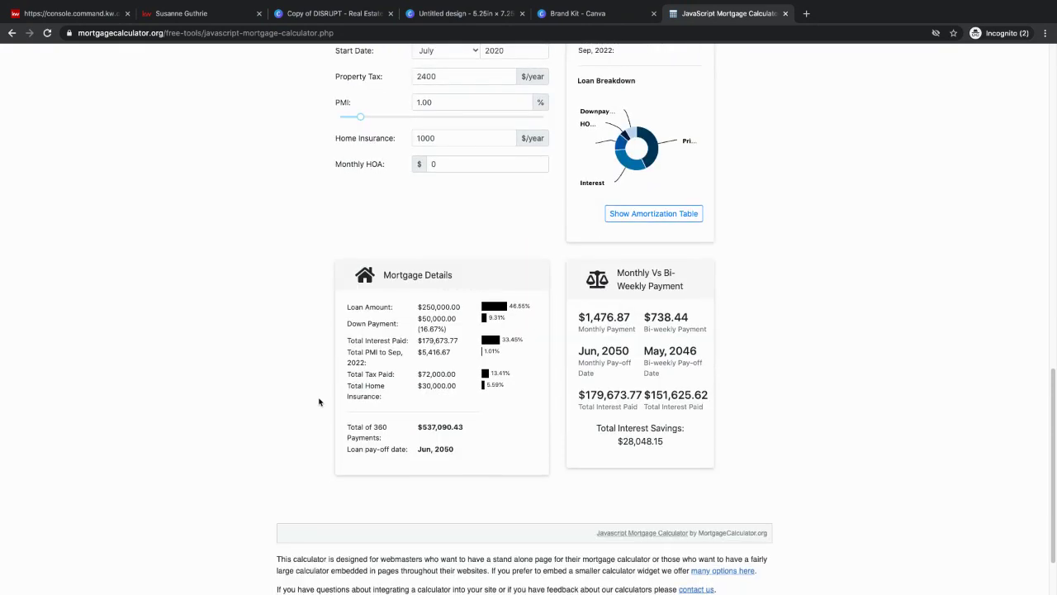
pyautogui.scroll(1, 319, 402)
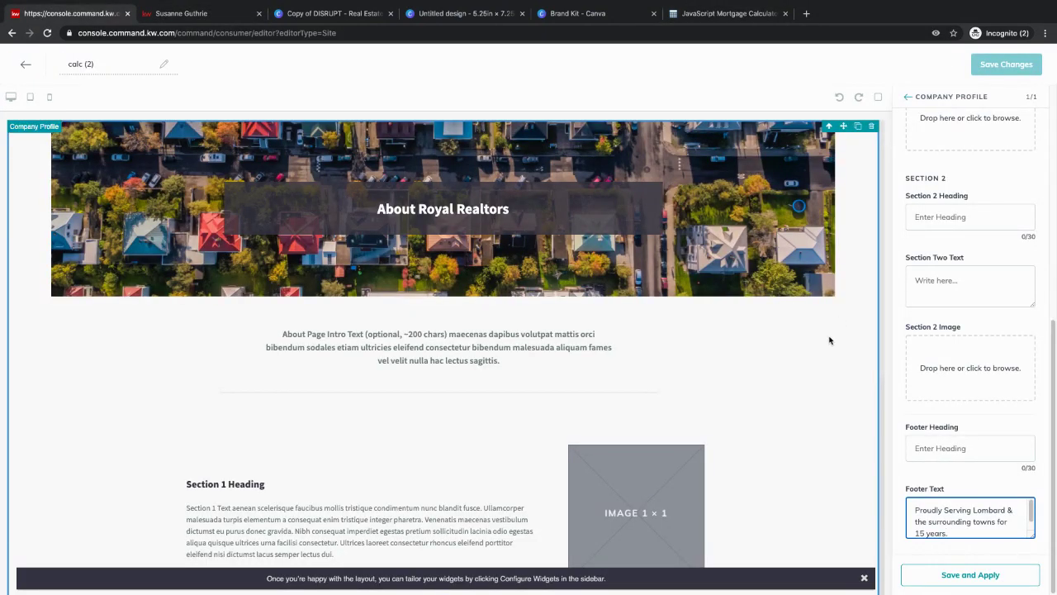
# Paste the calculator embed code into Intro Text and apply the change.
pyautogui.write('.')
pyautogui.moveTo(1055, 353); pyautogui.dragTo(1052, 102)
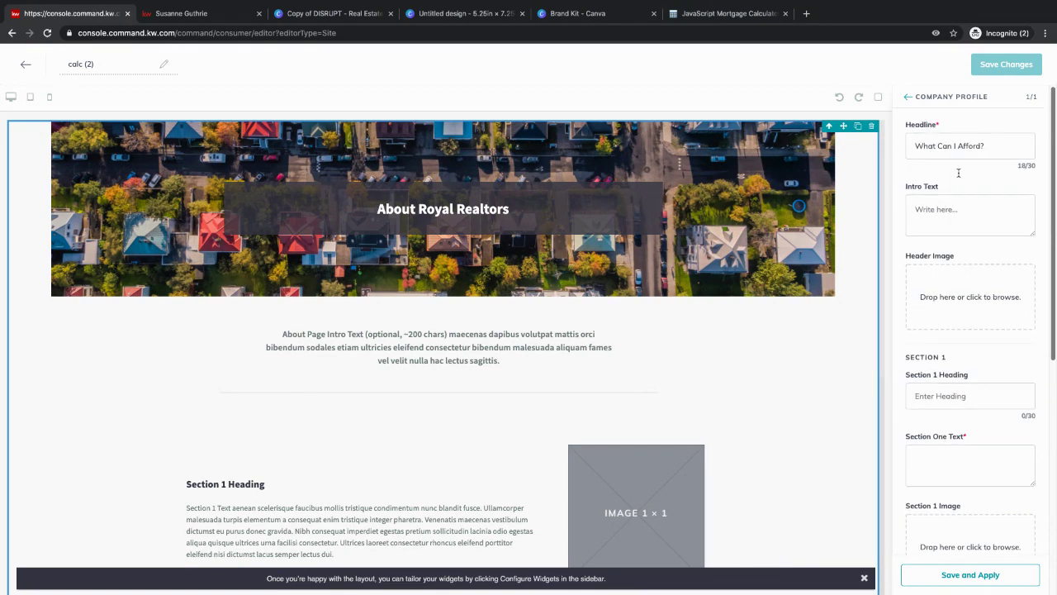
pyautogui.click(931, 222)
pyautogui.rightClick(931, 222)
pyautogui.click(951, 288)
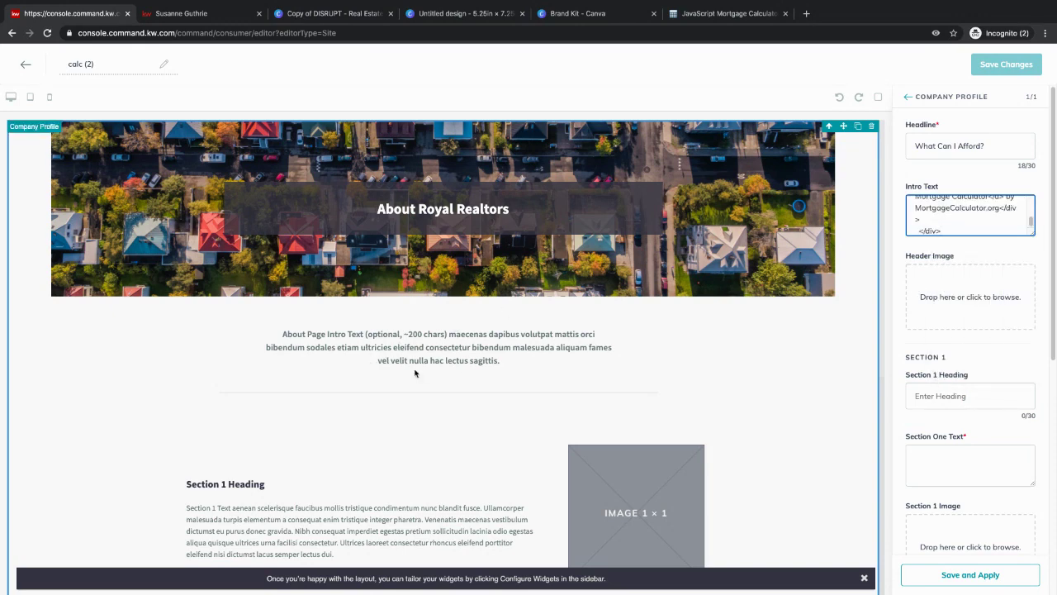
pyautogui.press('Return')
pyautogui.press('Return')
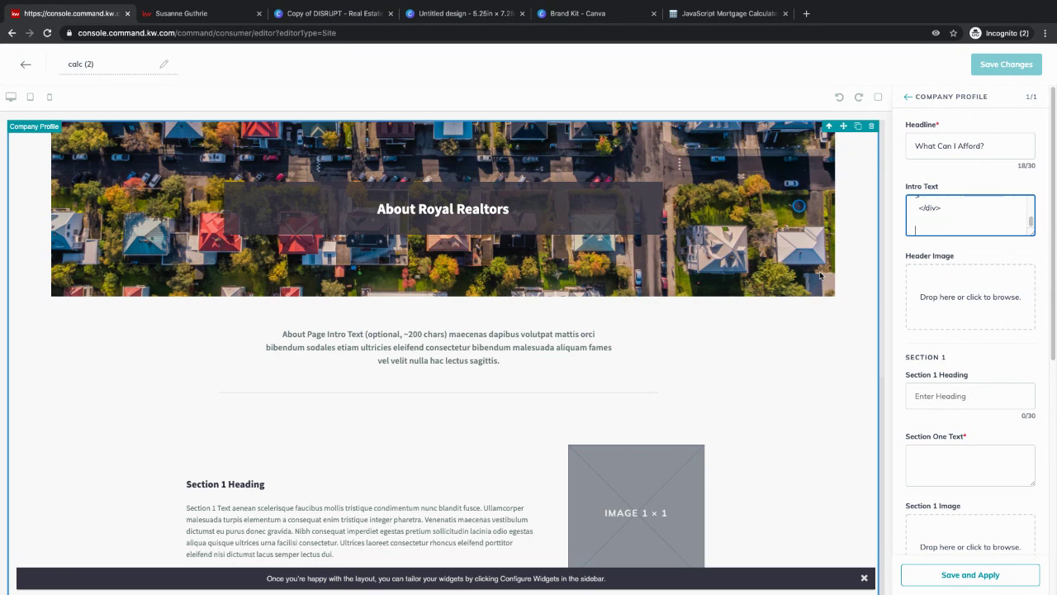
pyautogui.click(988, 577)
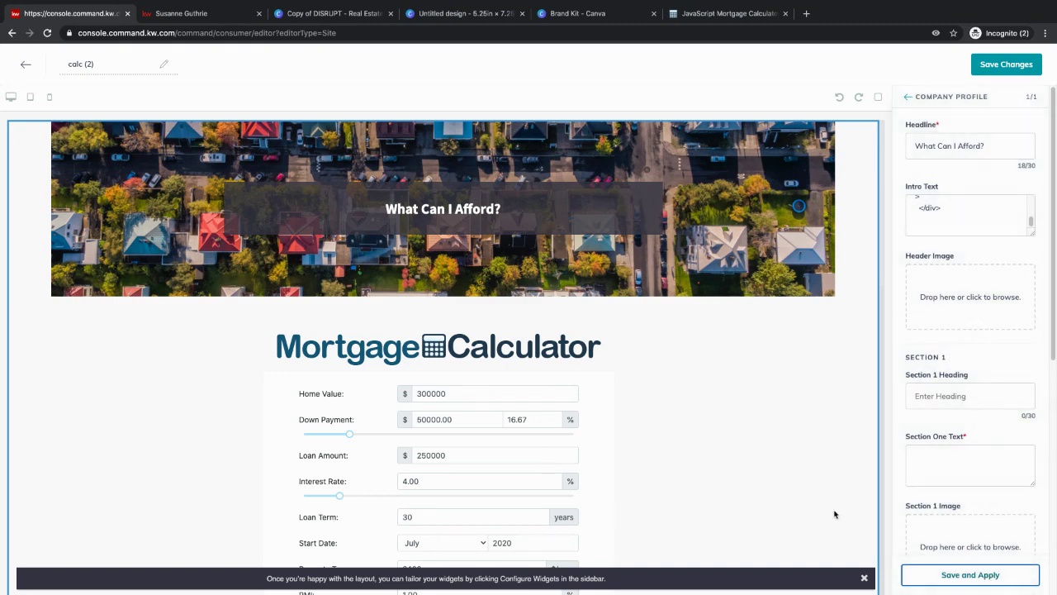
# Scroll the page preview to check the calculator under the 'What Can I Afford?' banner.
pyautogui.scroll(-2, 734, 462)
pyautogui.scroll(-1, 735, 463)
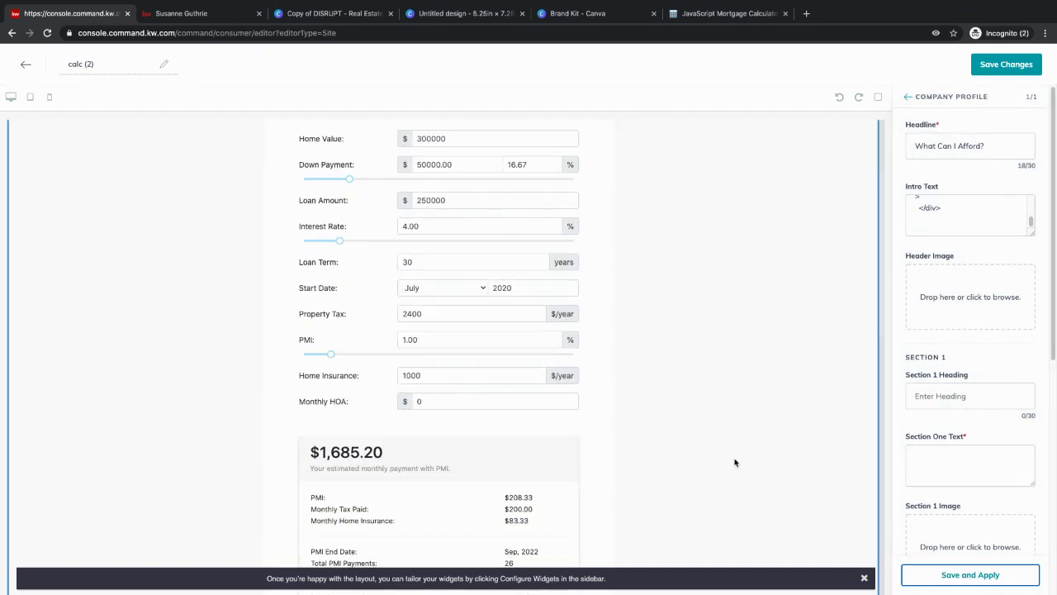
pyautogui.scroll(-2, 735, 462)
pyautogui.scroll(-3, 735, 462)
pyautogui.scroll(-2, 735, 463)
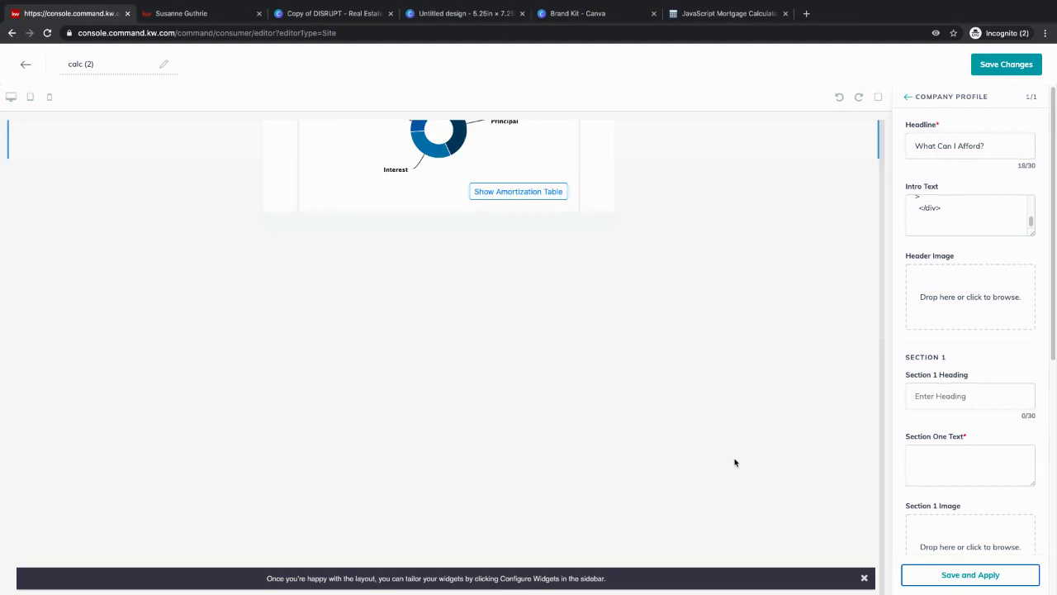
pyautogui.scroll(-1, 735, 462)
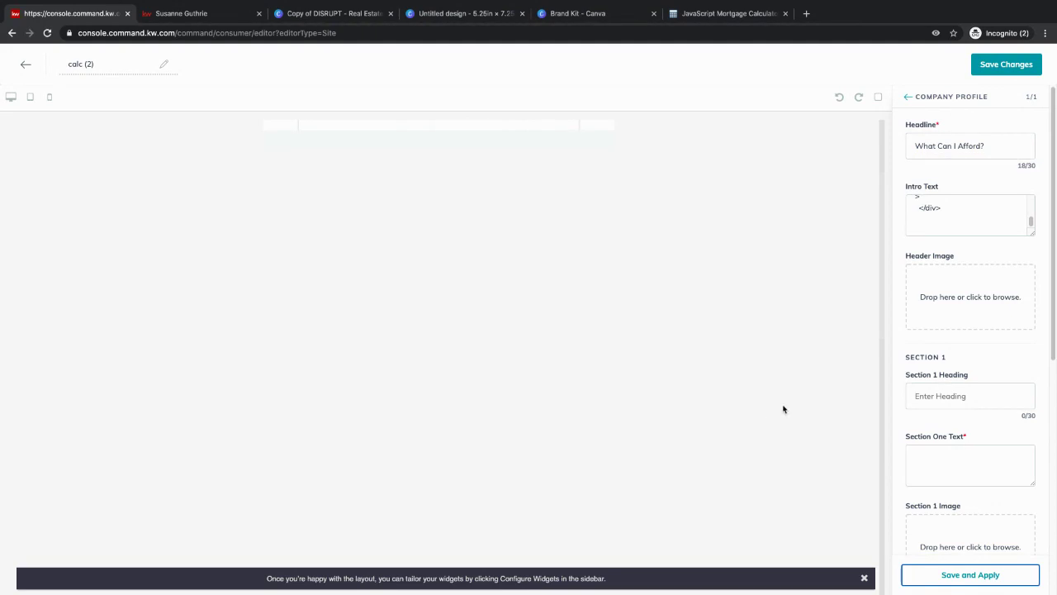
pyautogui.scroll(3, 785, 404)
pyautogui.scroll(3, 784, 405)
pyautogui.scroll(5, 785, 405)
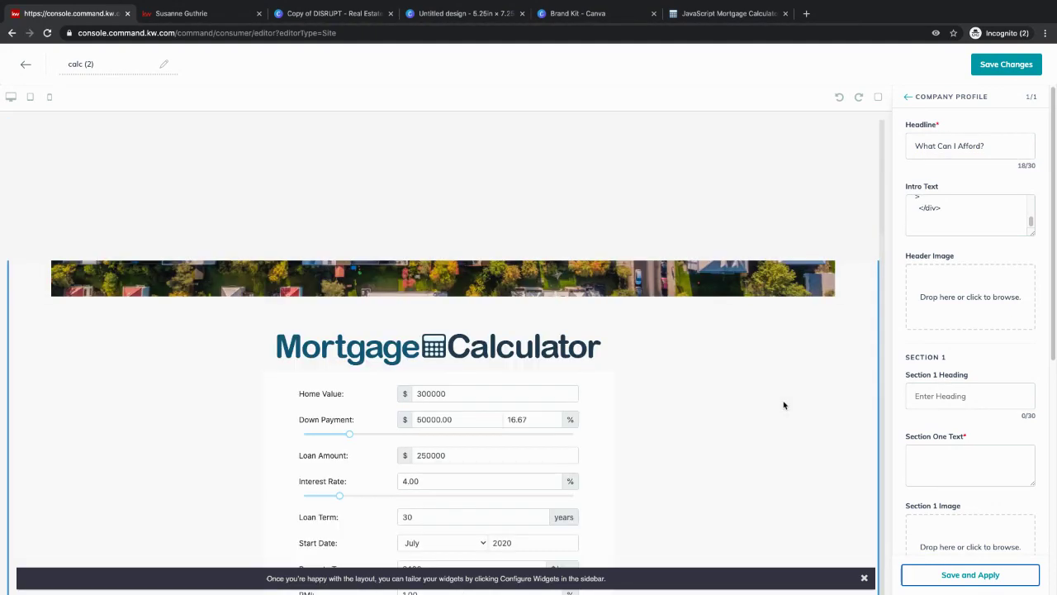
# Save the calc (2) page and confirm publishing it as an agent site.
pyautogui.click(1006, 65)
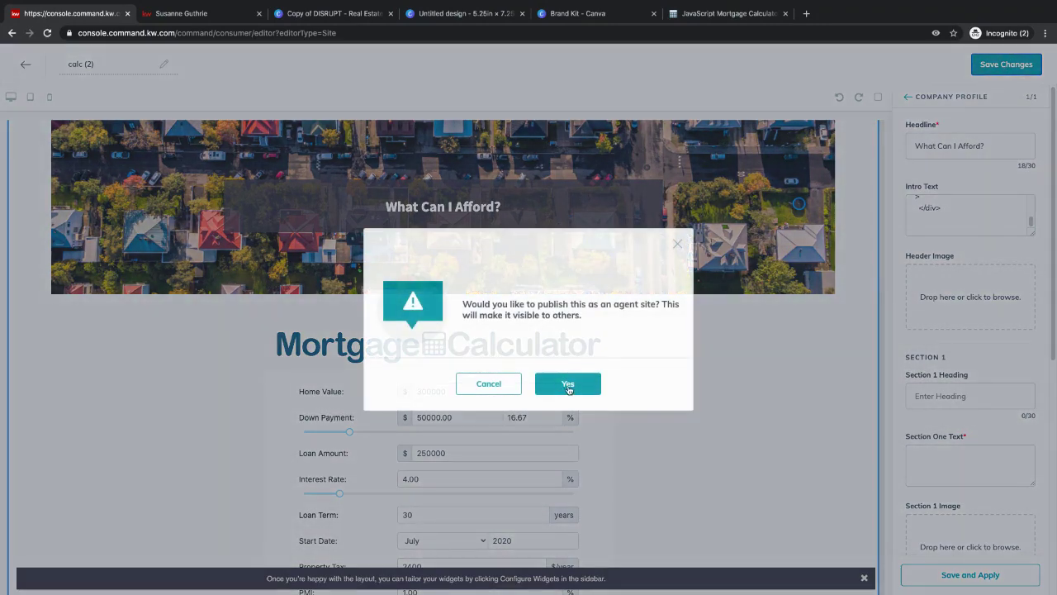
pyautogui.click(568, 386)
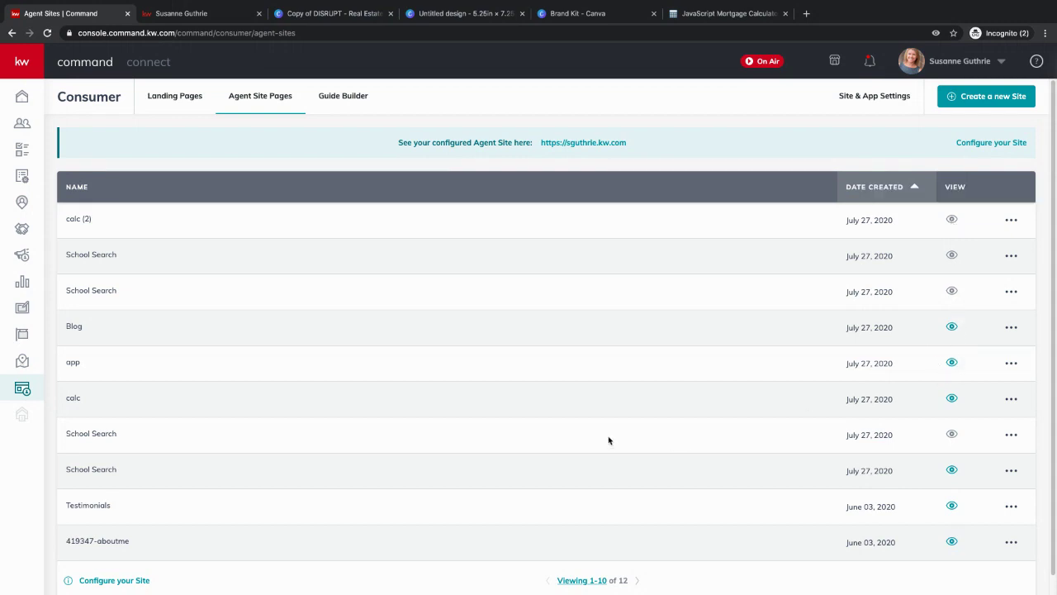
# Delete the older 'calc' page from the site, leaving 'calc (2)' in place.
pyautogui.click(1009, 401)
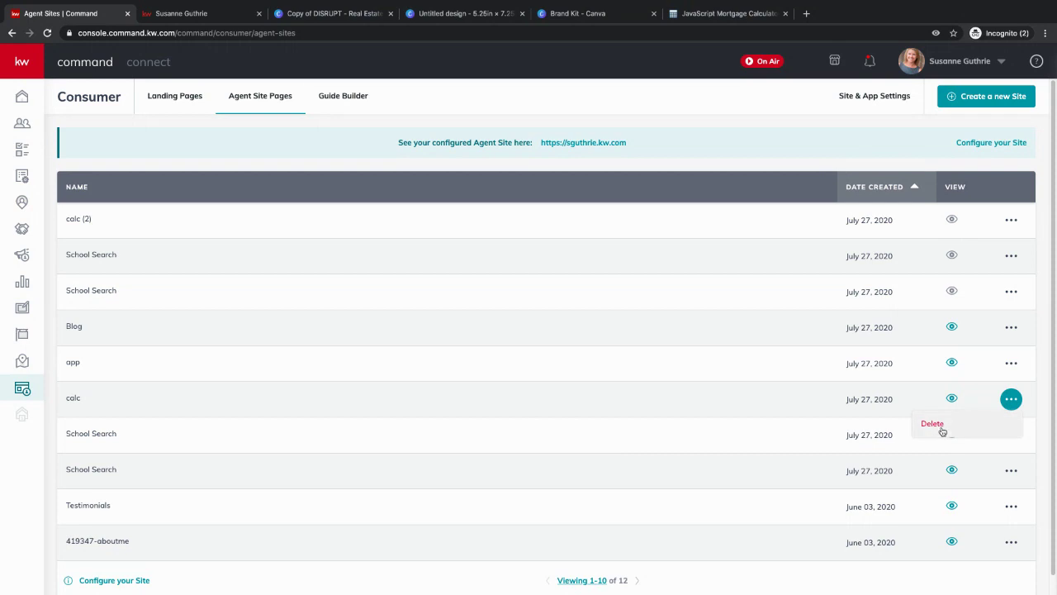
pyautogui.click(941, 429)
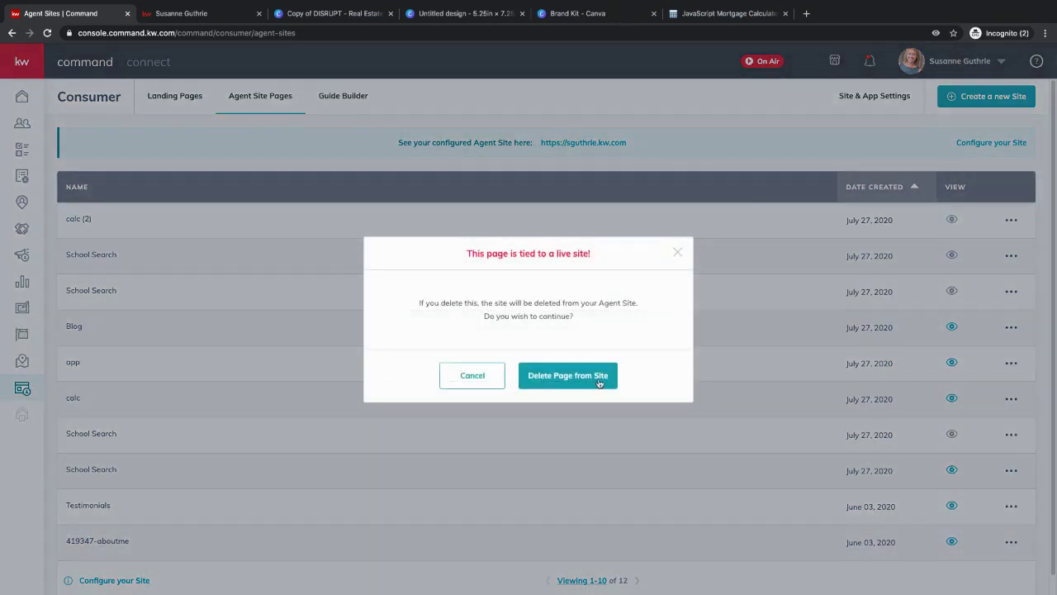
pyautogui.click(600, 382)
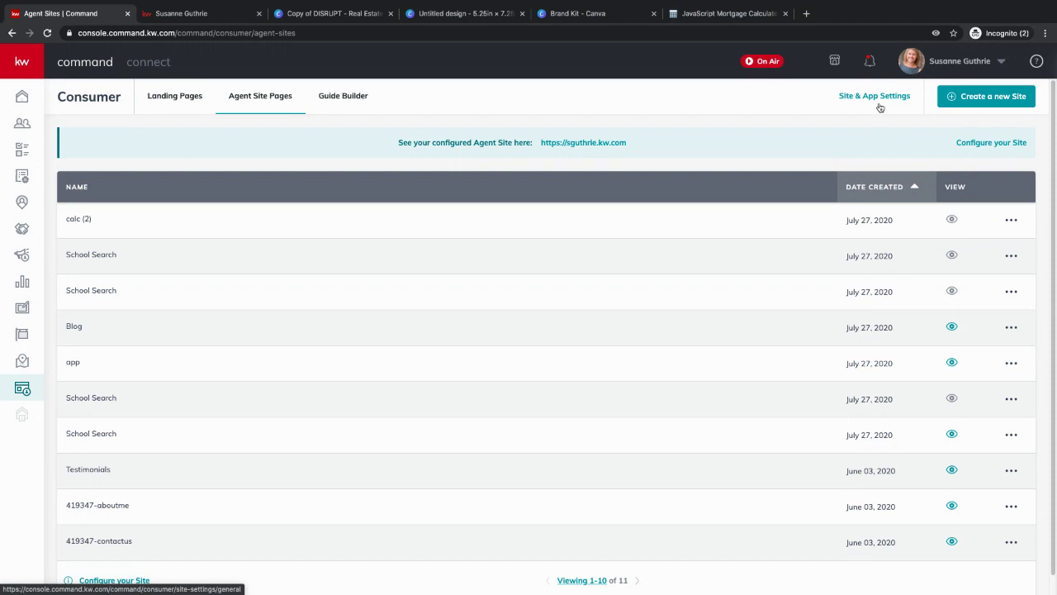
# In Site Pages, add a navigation page that links to the 'calc (2)' design.
pyautogui.click(878, 99)
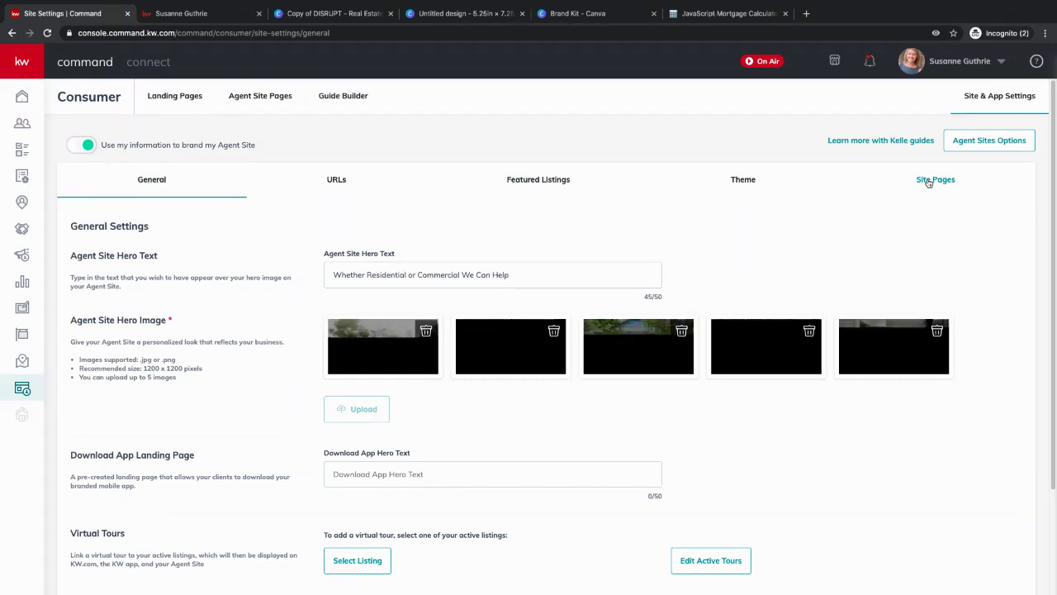
pyautogui.click(929, 182)
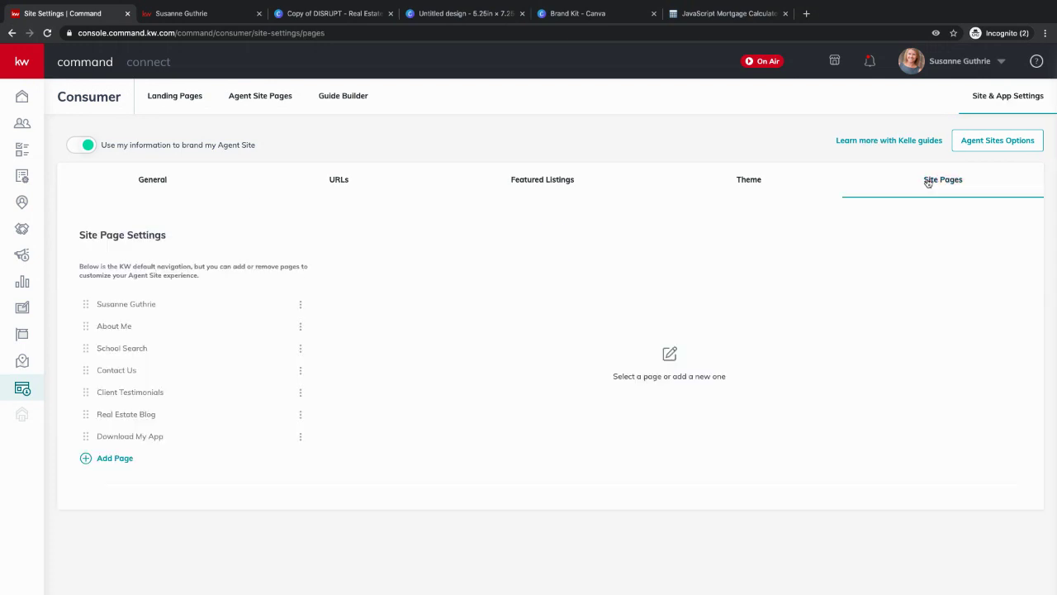
pyautogui.click(117, 463)
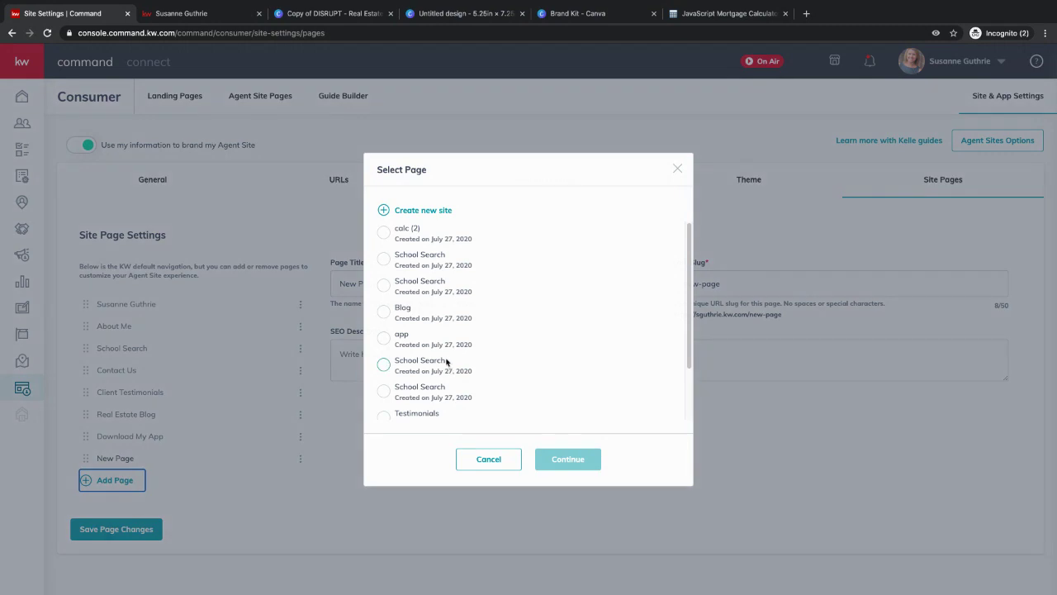
pyautogui.click(385, 233)
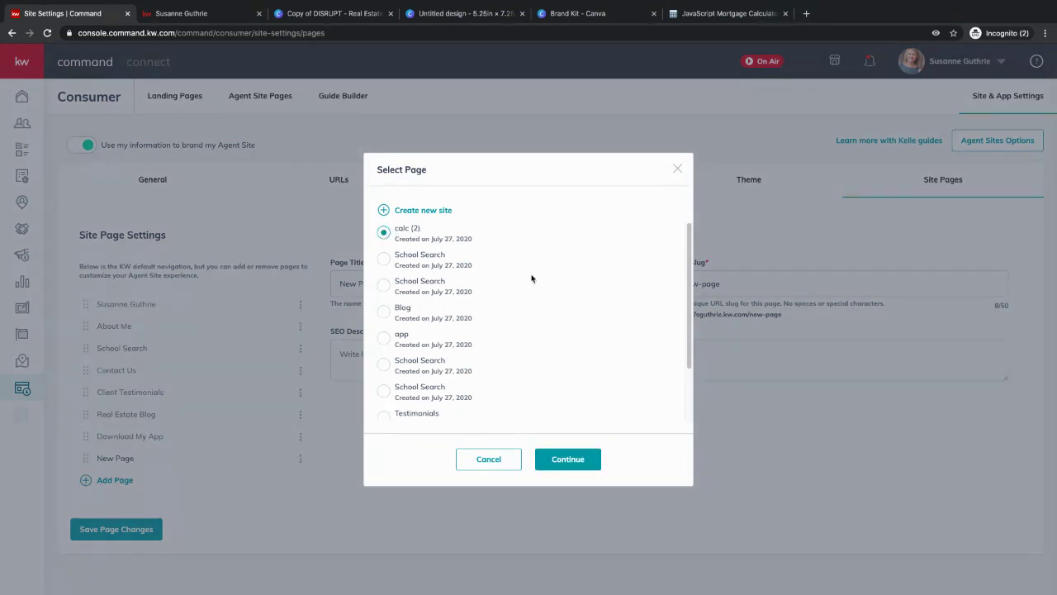
pyautogui.click(560, 459)
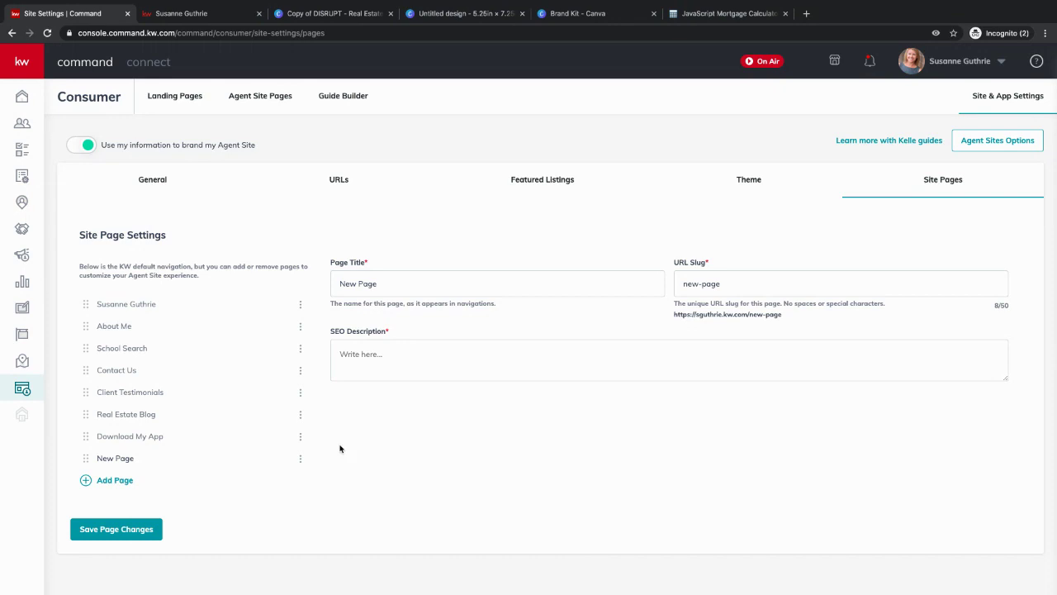
# Retitle 'New Page' as 'Mortgage Calculator' and change its URL slug to 'calc'.
pyautogui.click(384, 285)
pyautogui.tripleClick(349, 285)
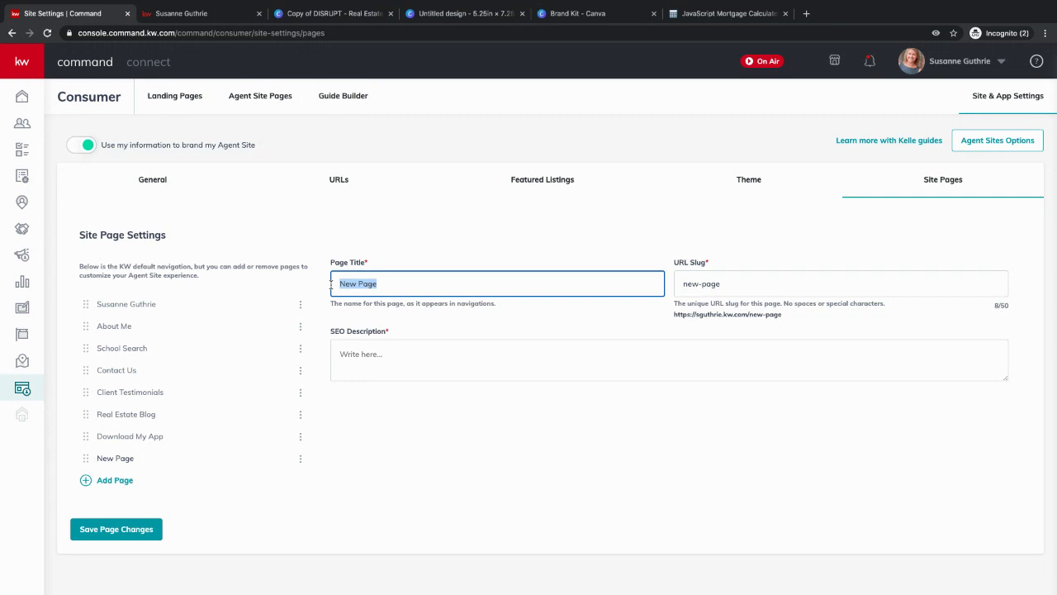
pyautogui.write('Mor')
pyautogui.write('tgage Calcul')
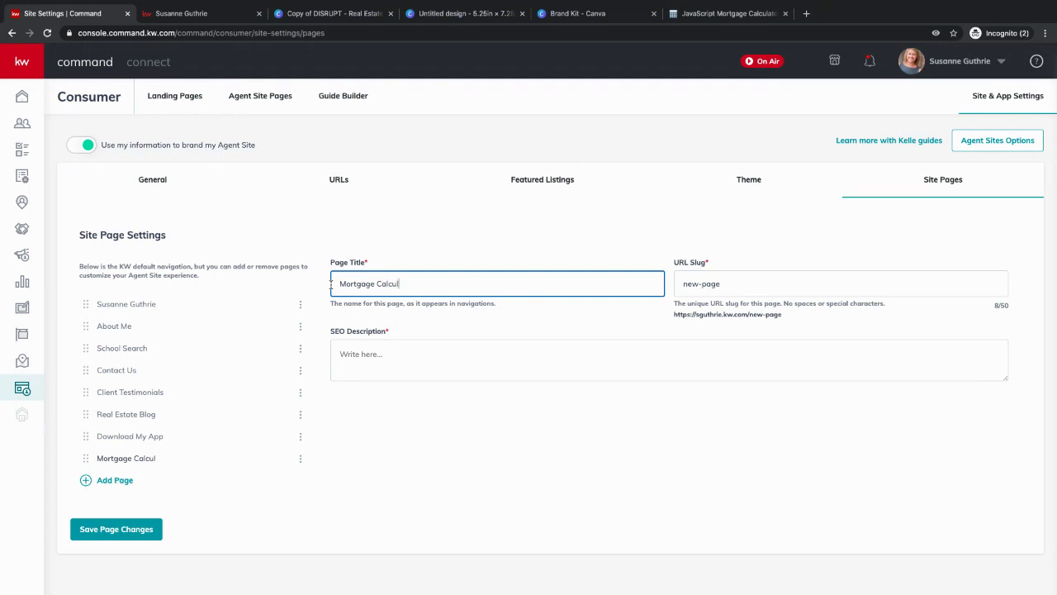
pyautogui.write('ator')
pyautogui.moveTo(759, 283); pyautogui.dragTo(660, 284)
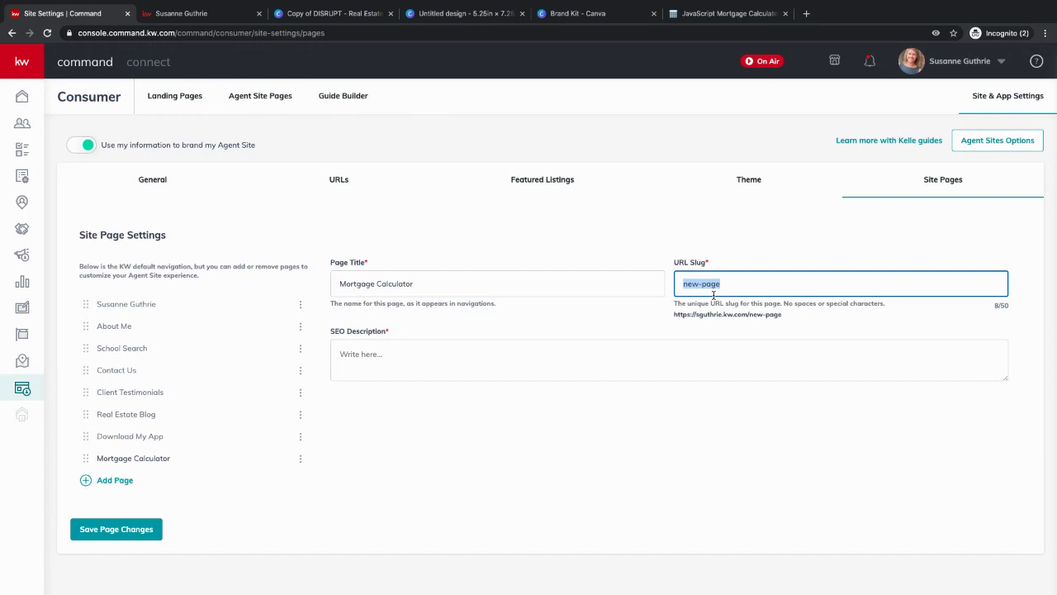
pyautogui.write('calc')
pyautogui.moveTo(763, 315); pyautogui.dragTo(675, 315)
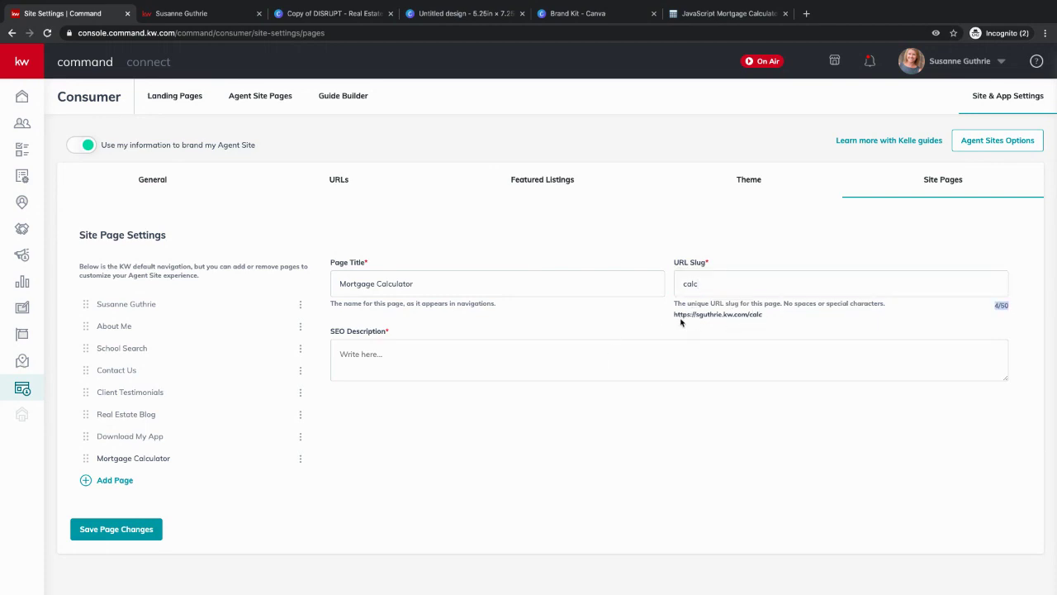
pyautogui.click(525, 350)
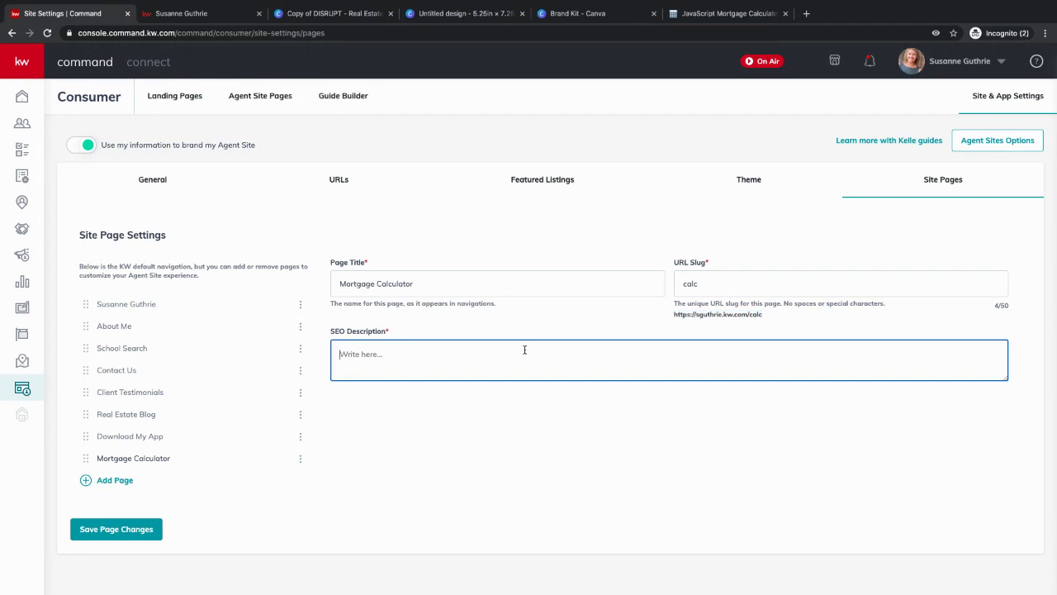
# Drag Mortgage Calculator to sit directly below About Me and save the page changes.
pyautogui.click(87, 461)
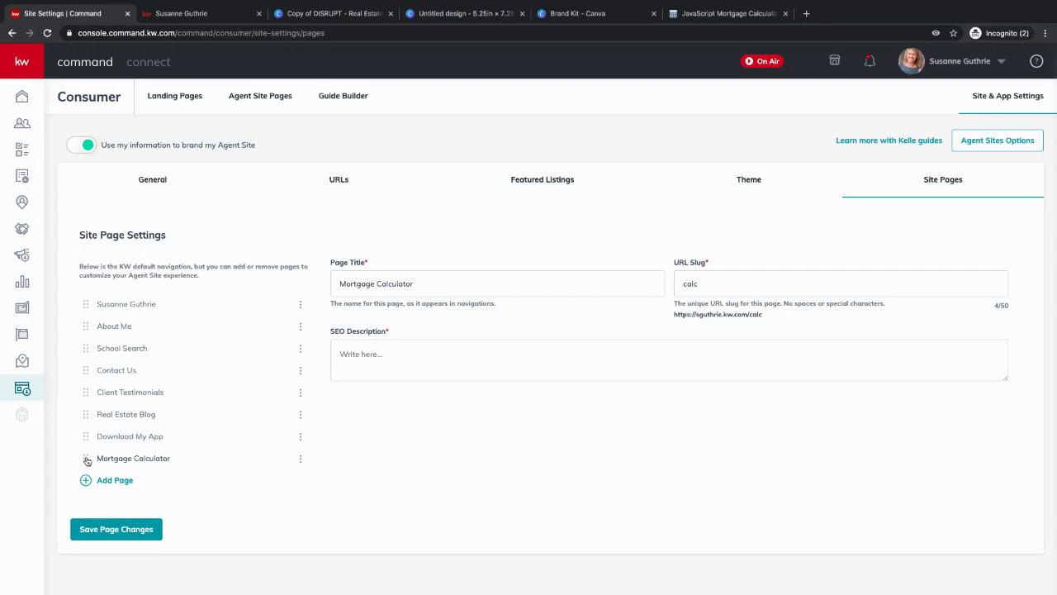
pyautogui.moveTo(87, 461); pyautogui.dragTo(104, 351)
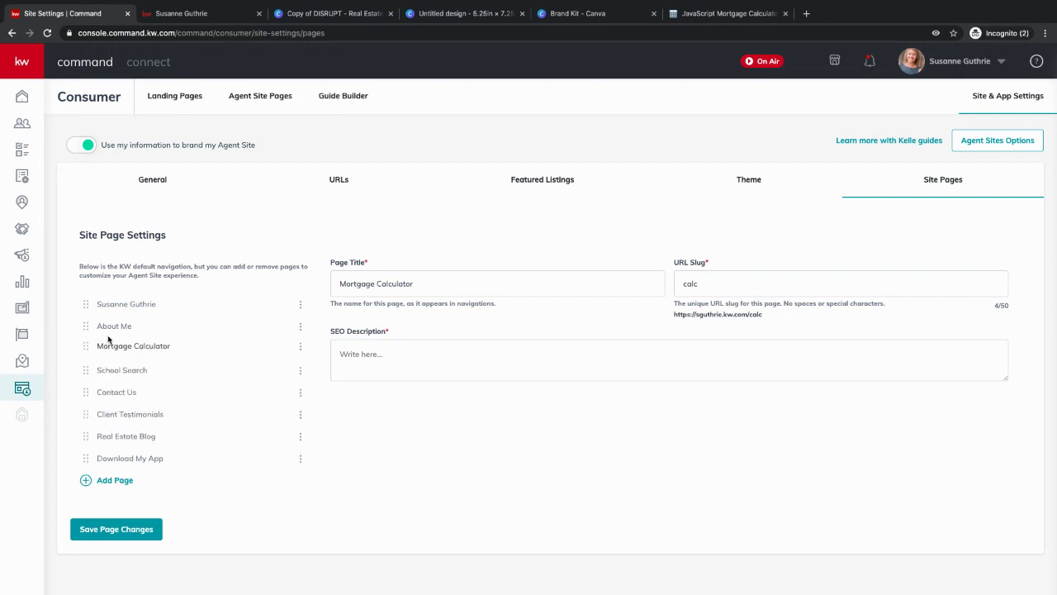
pyautogui.moveTo(103, 351)
pyautogui.mouseDown()
pyautogui.moveTo(103, 371)
pyautogui.moveTo(104, 347)
pyautogui.mouseUp()
pyautogui.click(105, 535)
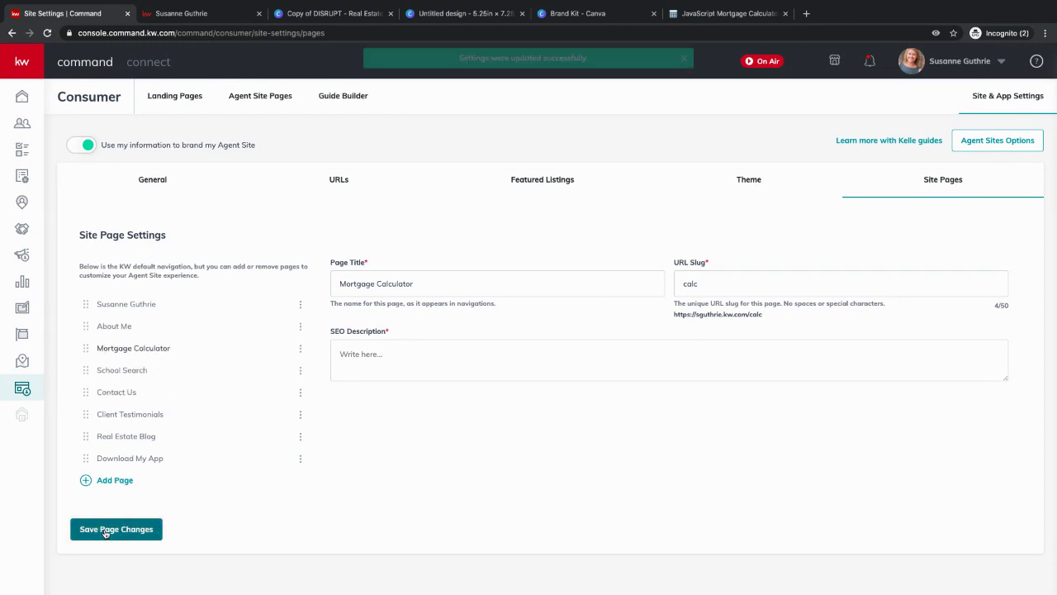
pyautogui.click(105, 532)
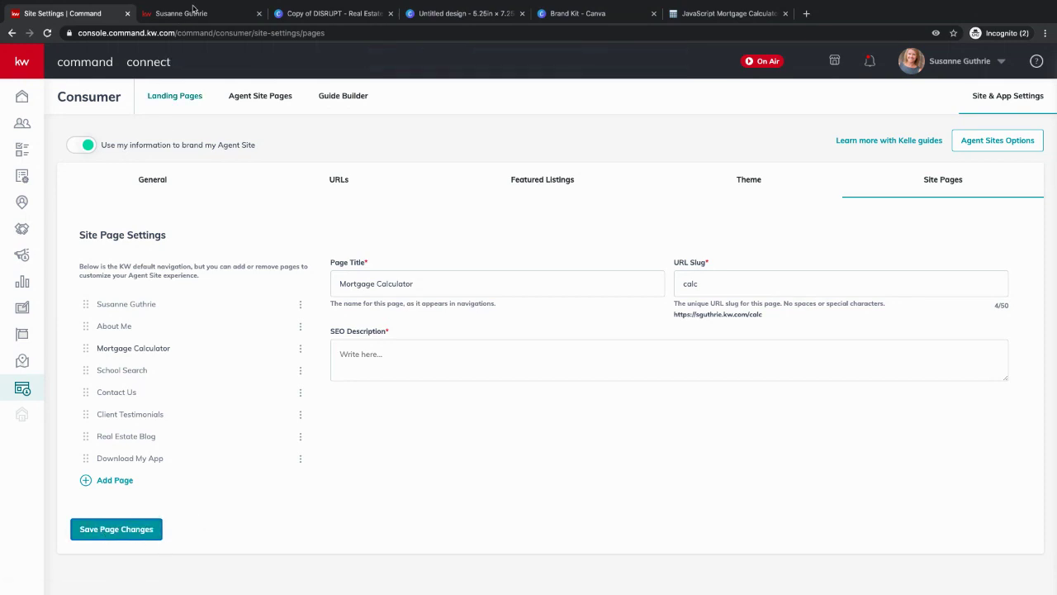
# On the live agent site, open Mortgage Calculator from the navigation dropdown and review the calculator.
pyautogui.click(185, 13)
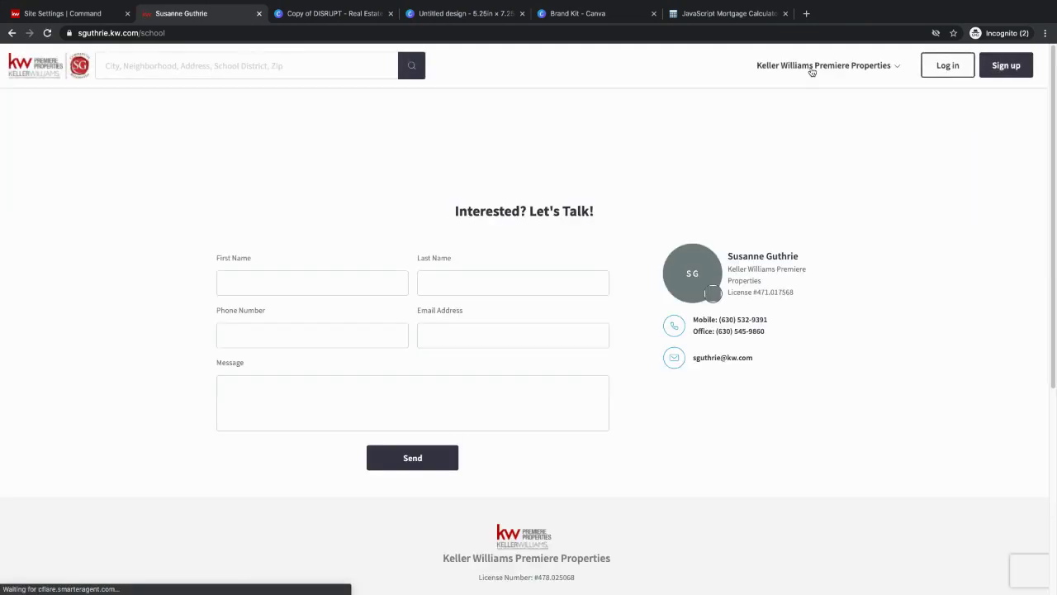
pyautogui.click(811, 71)
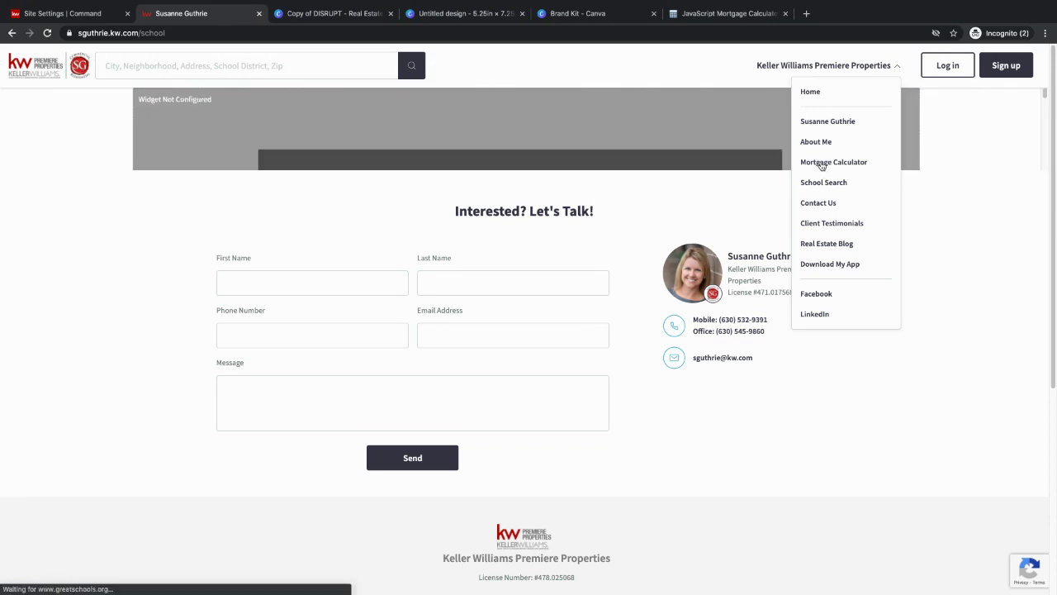
pyautogui.click(822, 163)
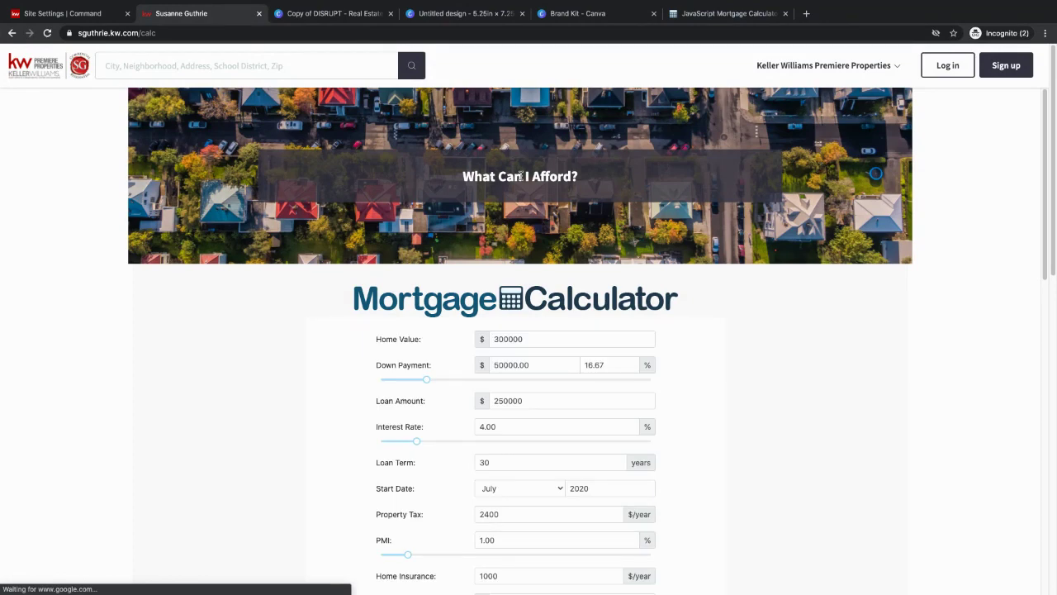
pyautogui.scroll(-1, 603, 381)
pyautogui.scroll(-2, 603, 381)
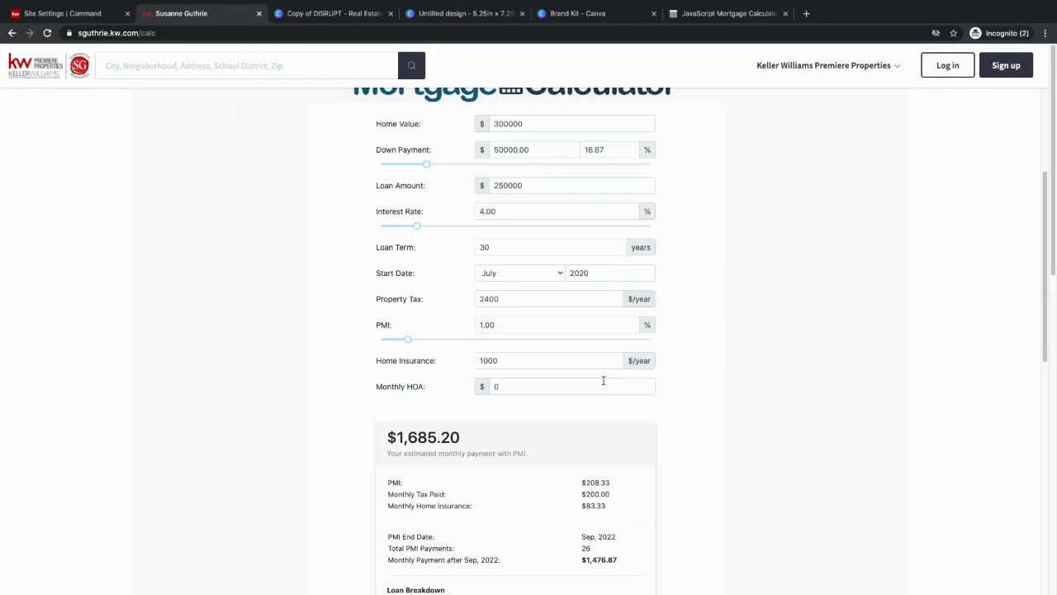
pyautogui.scroll(3, 603, 381)
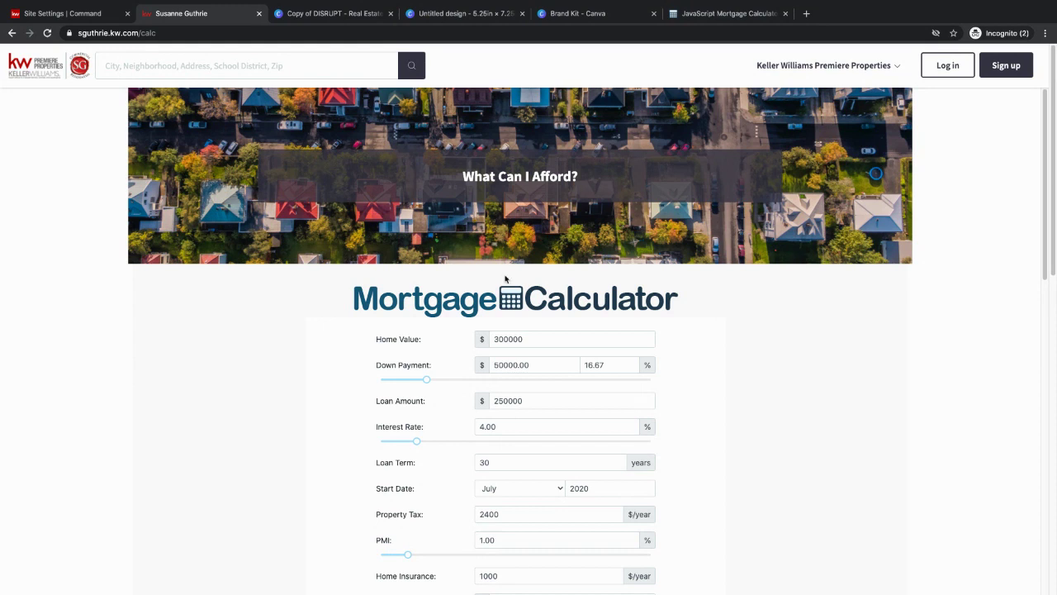
# Back in Command, filter Designs to Agent site templates and open the 'calc (2)' design.
pyautogui.click(95, 17)
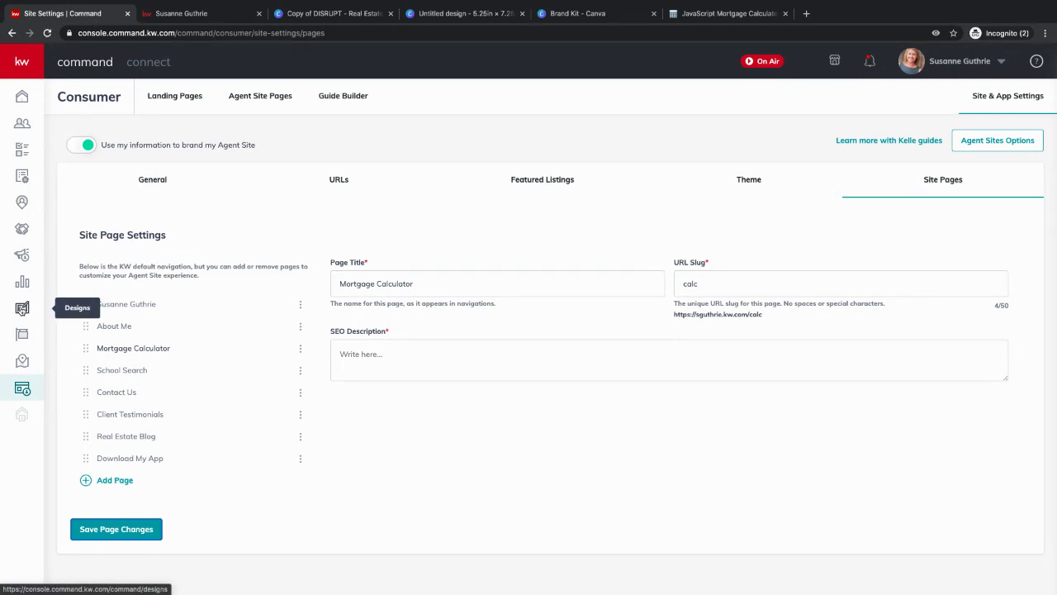
pyautogui.click(23, 308)
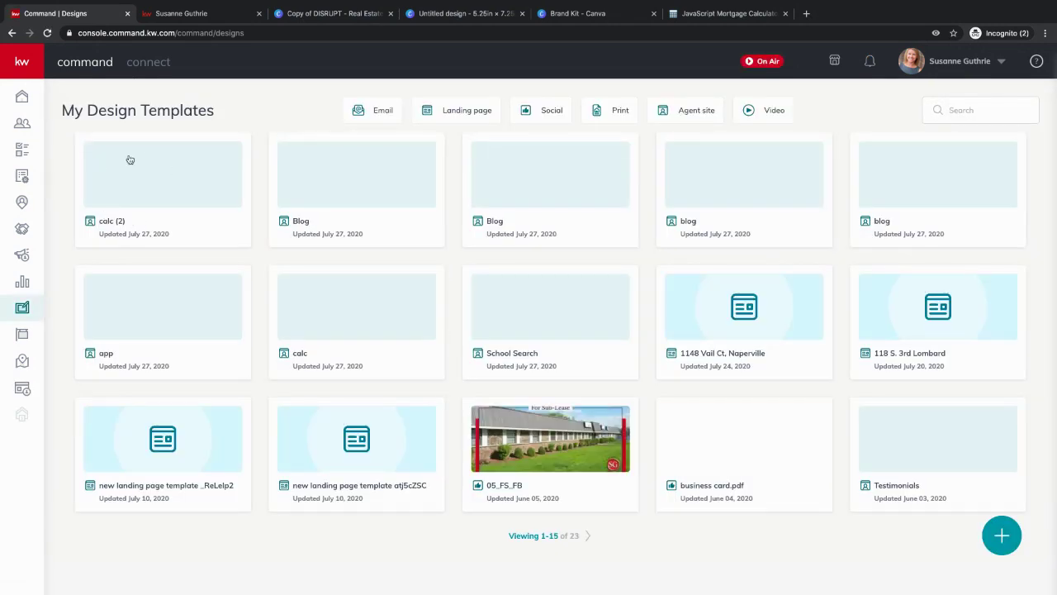
pyautogui.moveTo(134, 176)
pyautogui.click(682, 114)
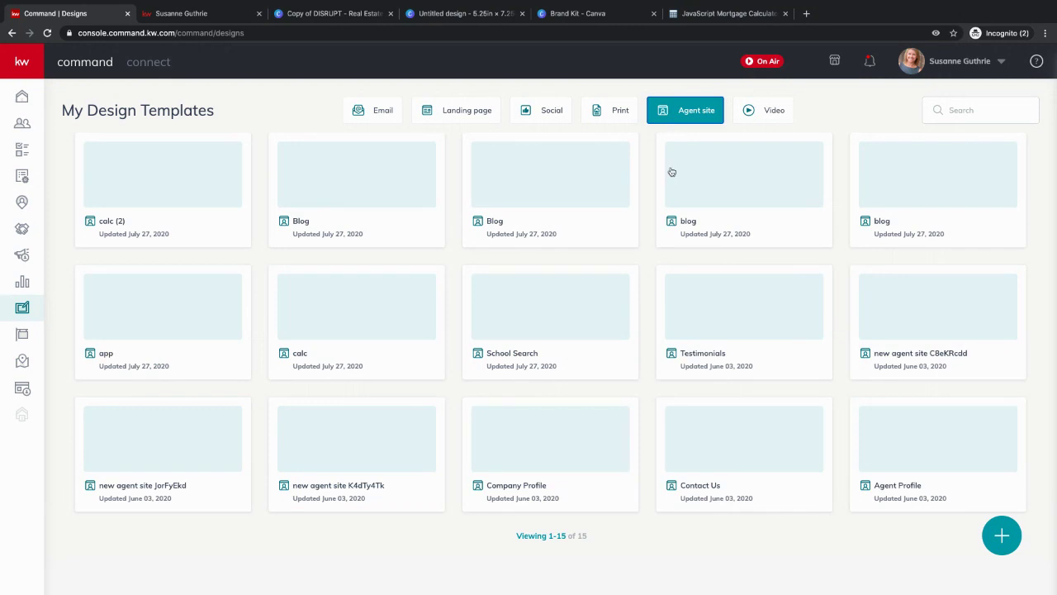
pyautogui.moveTo(356, 455)
pyautogui.moveTo(161, 190)
pyautogui.click(184, 199)
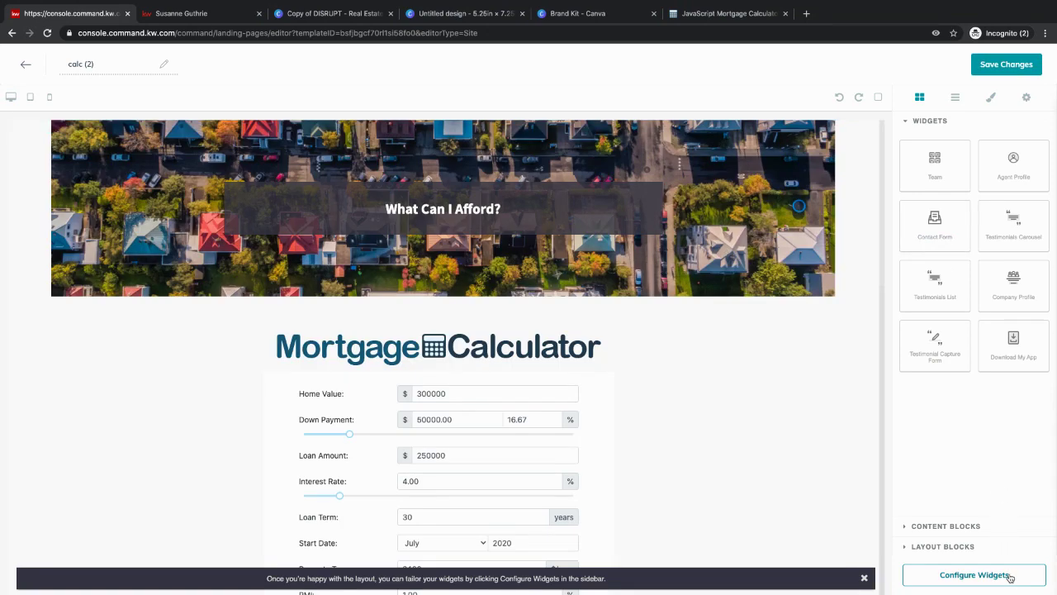
# Upload the downloaded photo as the Company Profile widget's header image.
pyautogui.click(1007, 575)
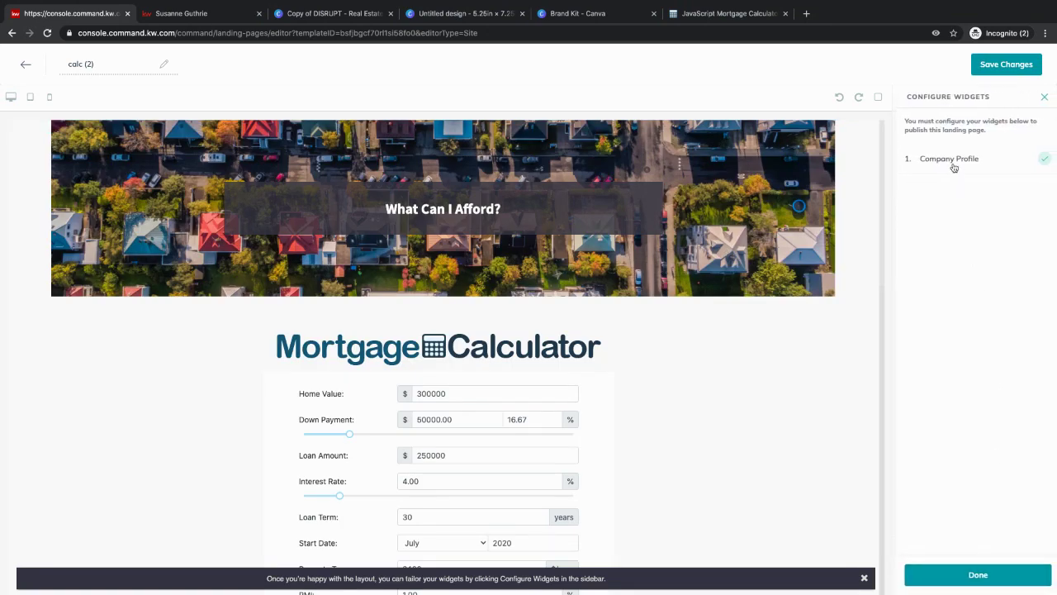
pyautogui.click(948, 158)
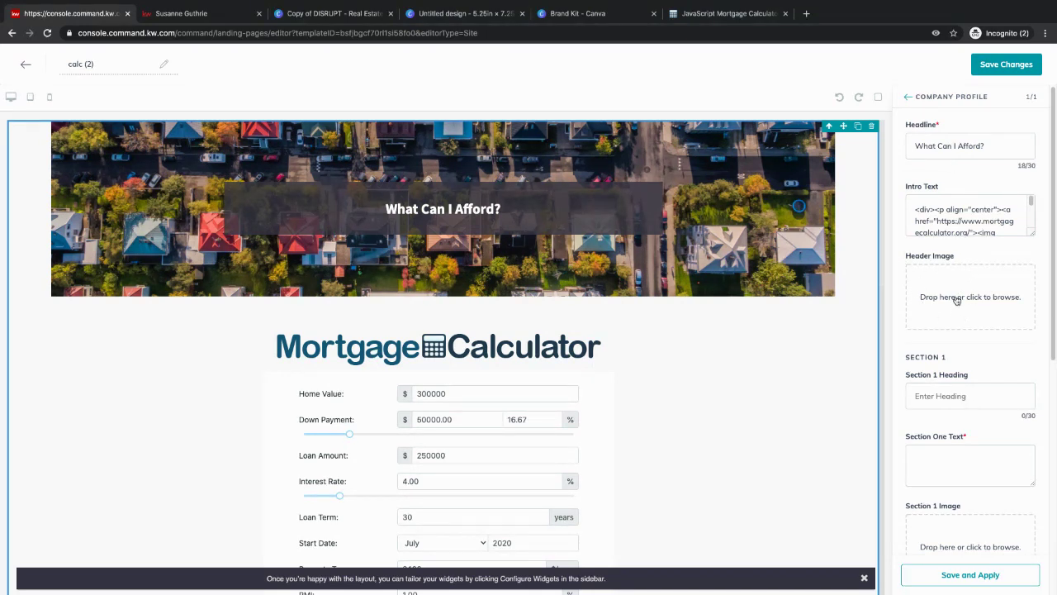
pyautogui.click(956, 300)
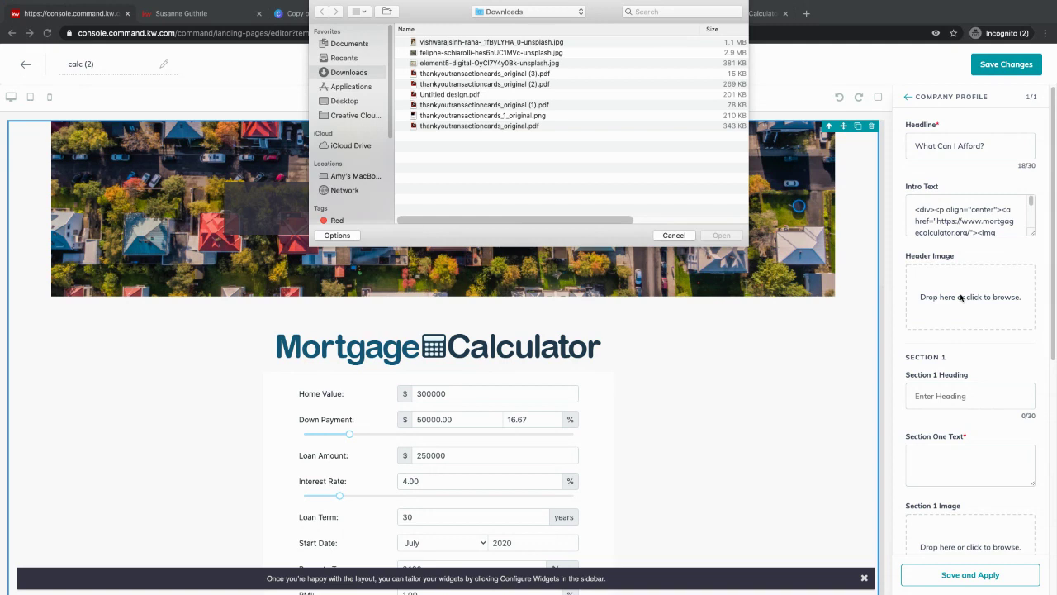
pyautogui.click(455, 44)
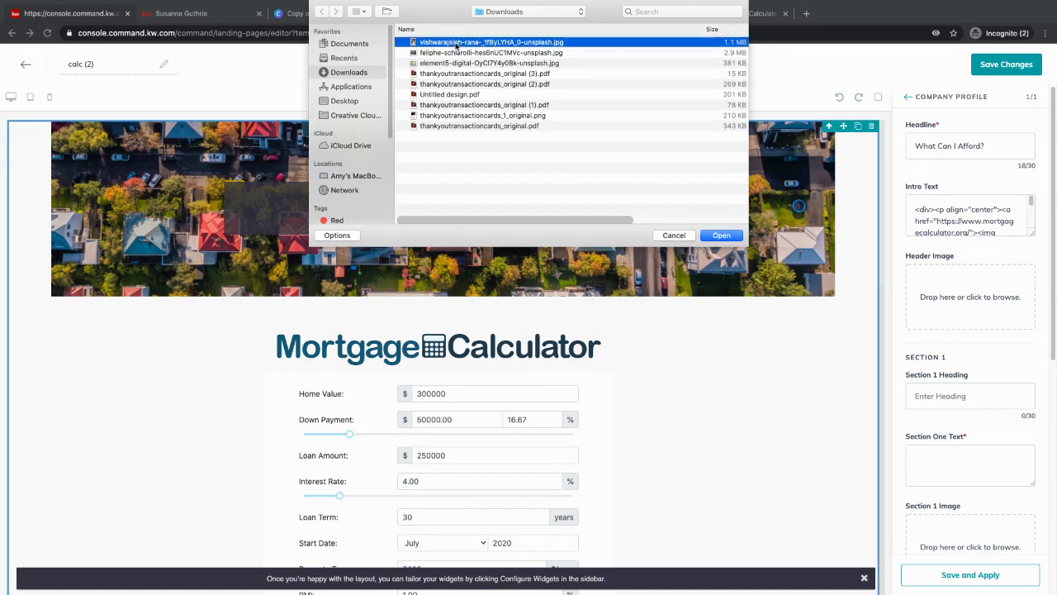
pyautogui.click(725, 237)
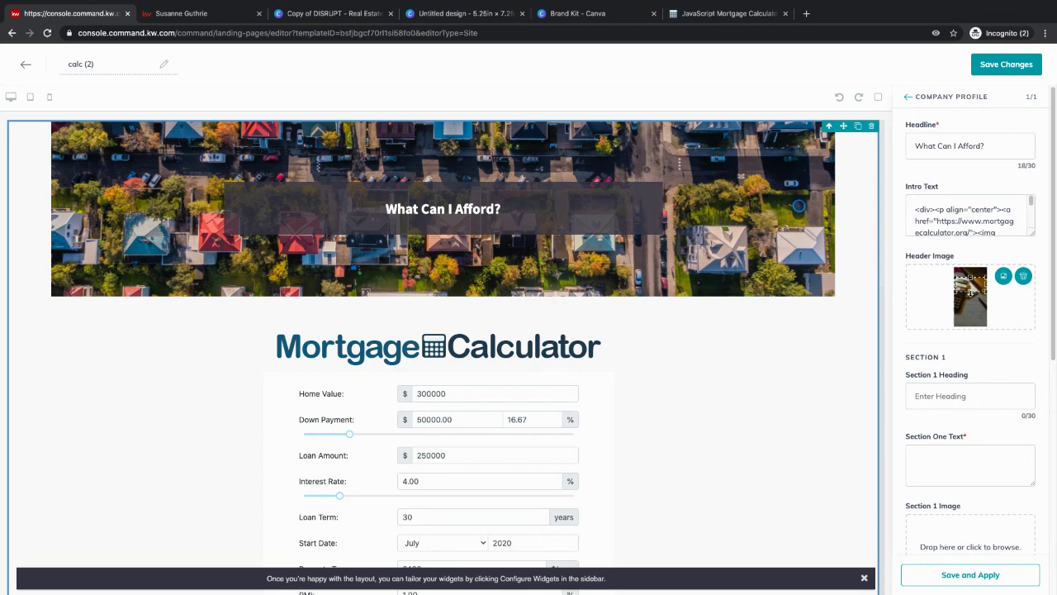
# Apply the new header photo to the banner and save the design changes.
pyautogui.click(952, 576)
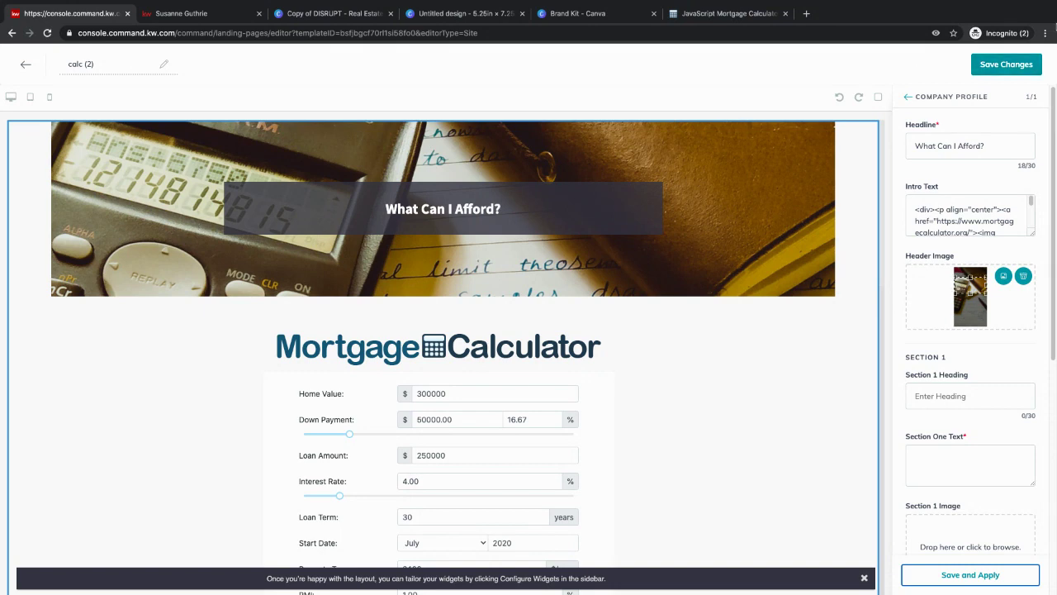
pyautogui.click(987, 71)
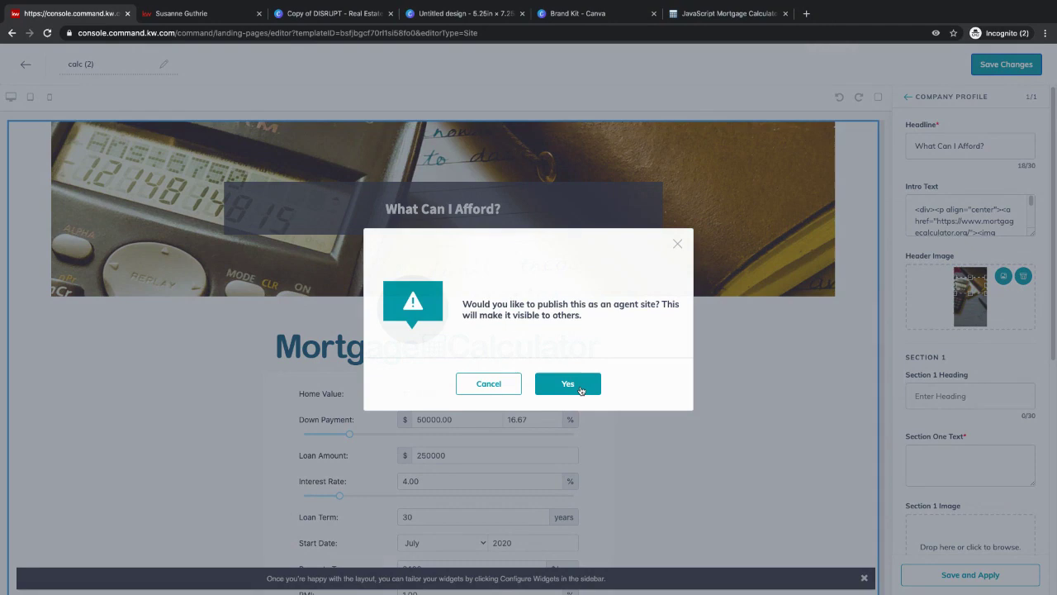
# Confirm publishing the 'calc (2)' design as an agent site.
pyautogui.click(582, 390)
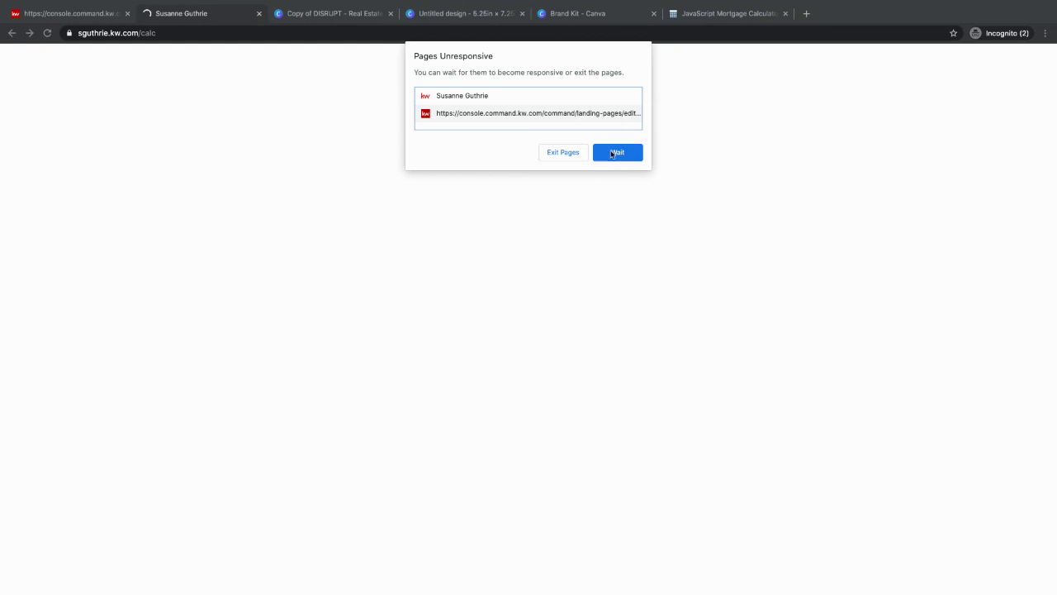
# Dismiss the Pages Unresponsive warning for the live calc page.
pyautogui.click(561, 153)
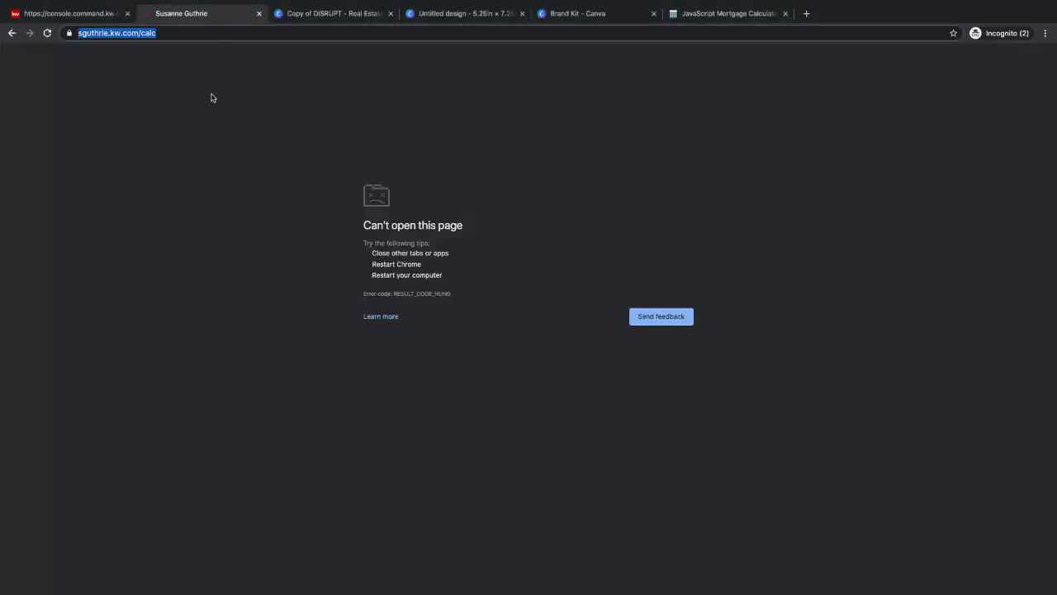